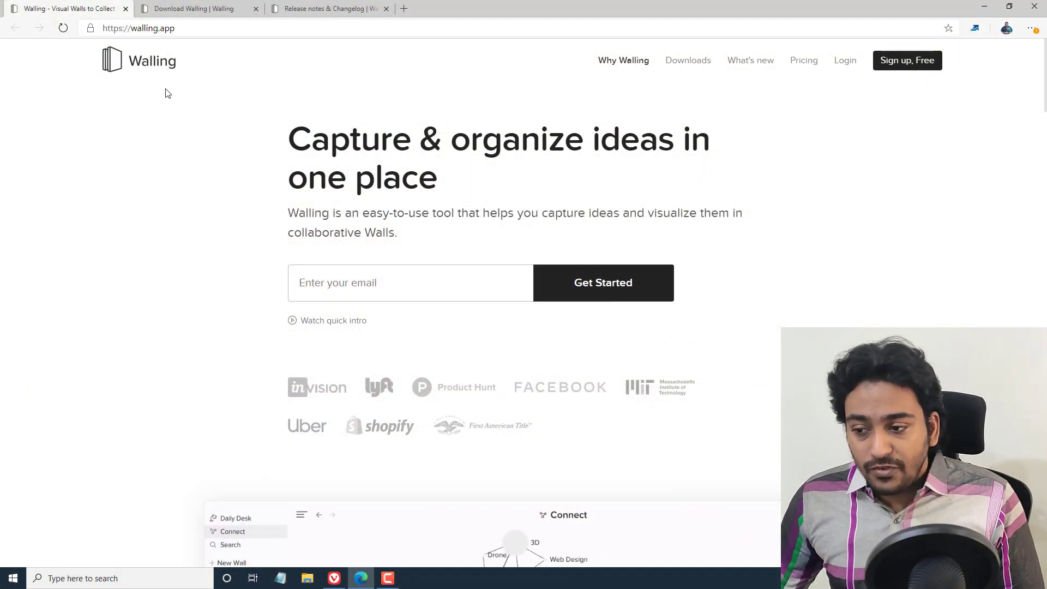
- Scroll to the home page's platforms row and open iOS (soon) in a background tab
scroll(465, 167, "down", 8)
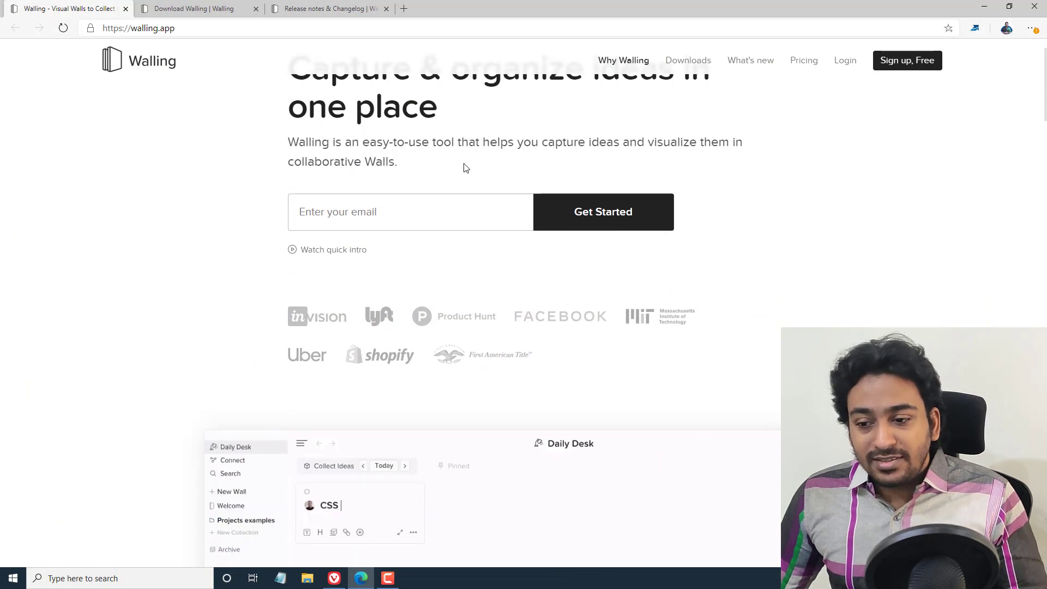
scroll(430, 222, "down", 3)
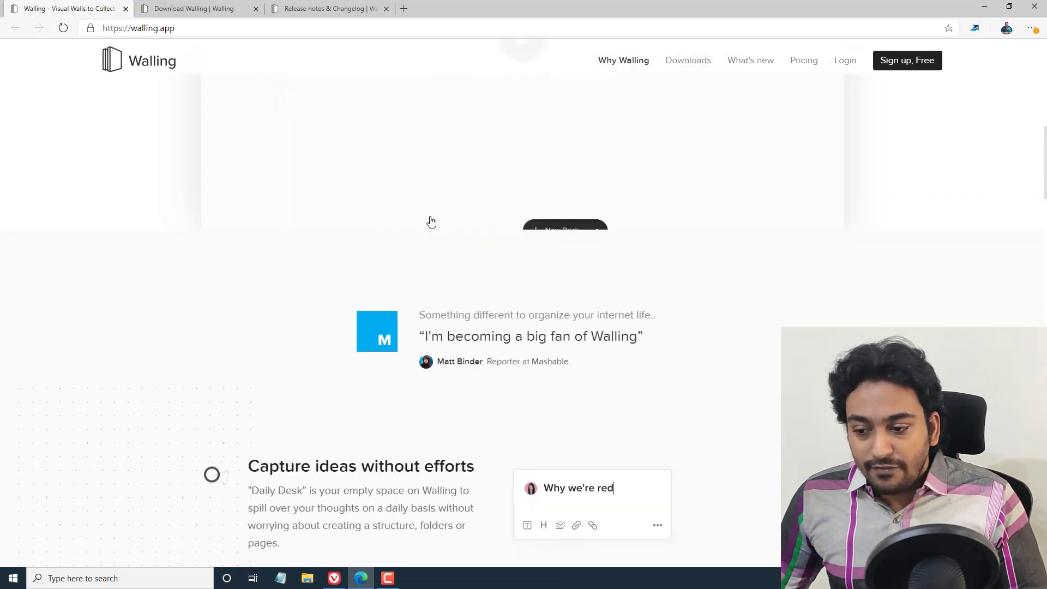
scroll(431, 221, "down", 1)
scroll(431, 221, "down", 15)
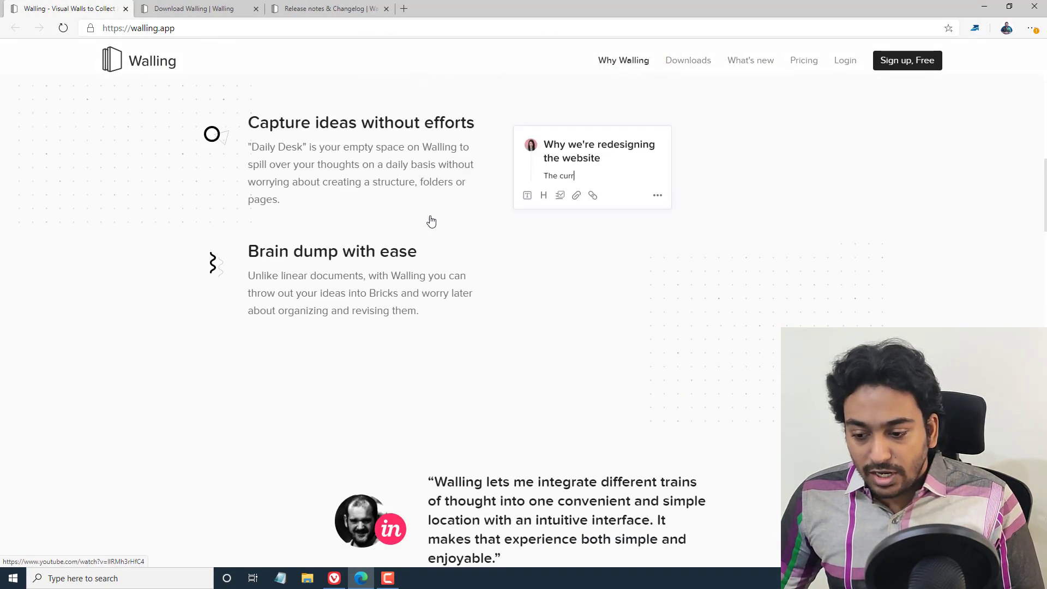
scroll(334, 240, "down", 8)
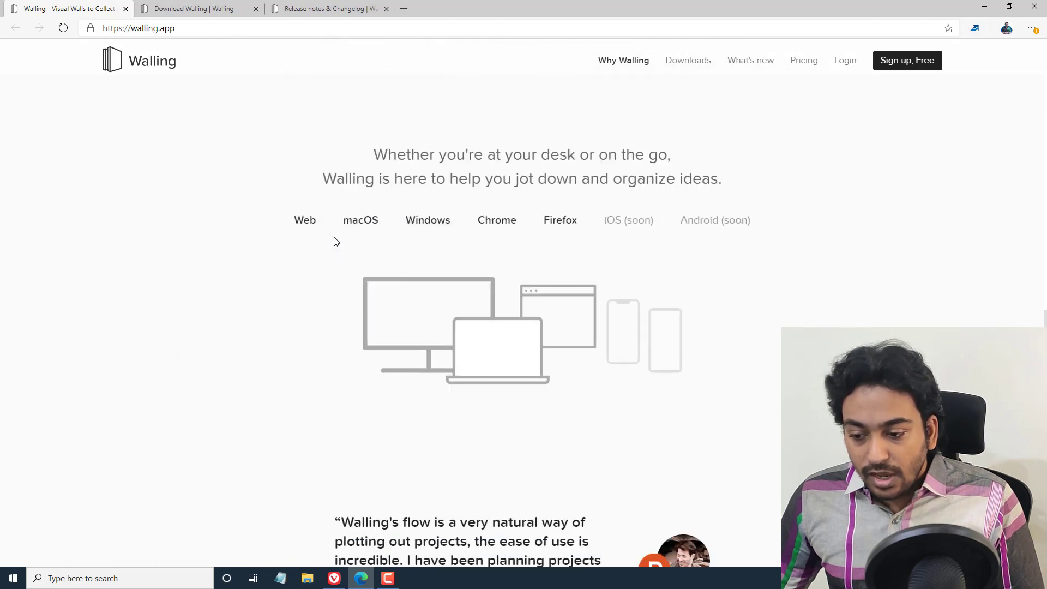
scroll(334, 240, "up", 4)
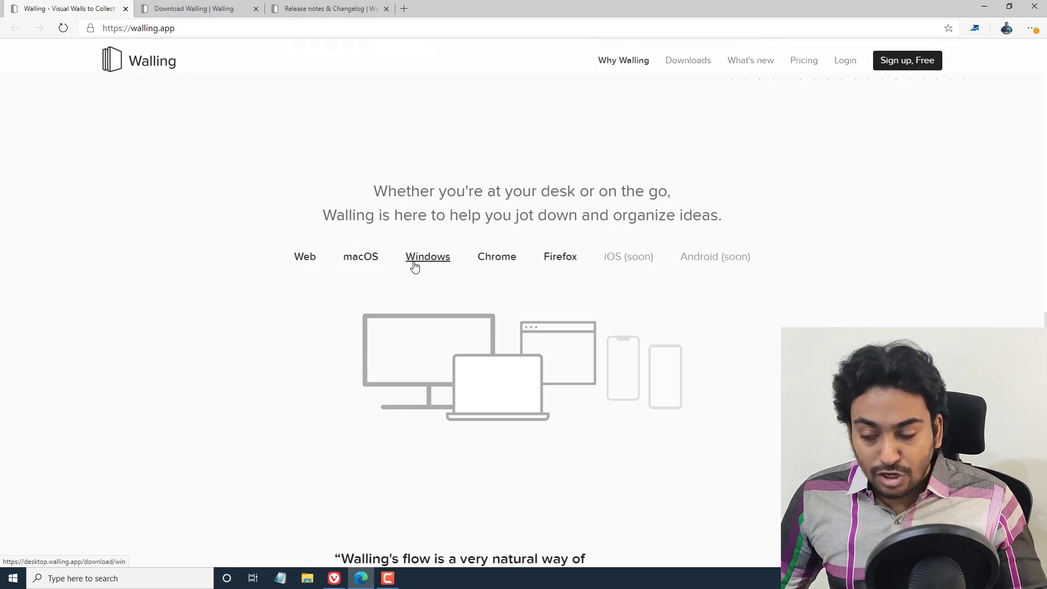
middle_click(628, 266)
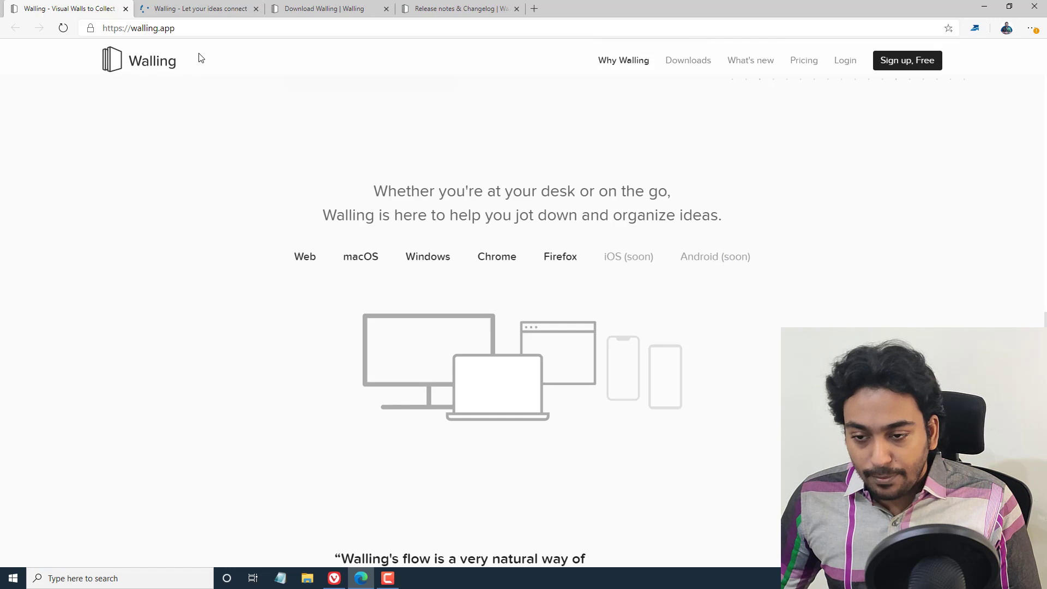
- Look over the product roadmap page and the home page, then close the roadmap tab
left_click(186, 8)
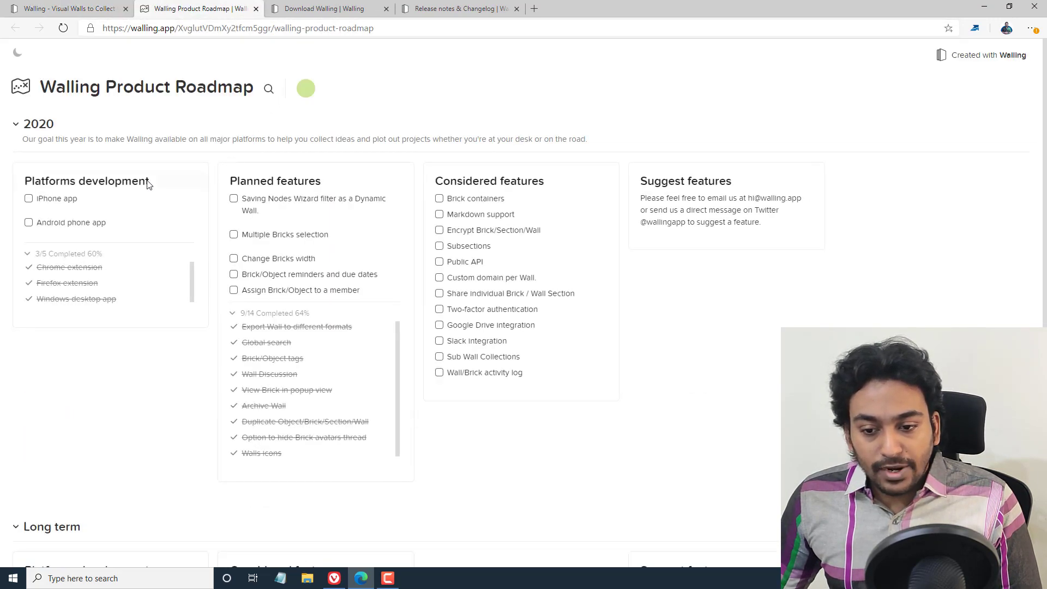
scroll(138, 208, "down", 1)
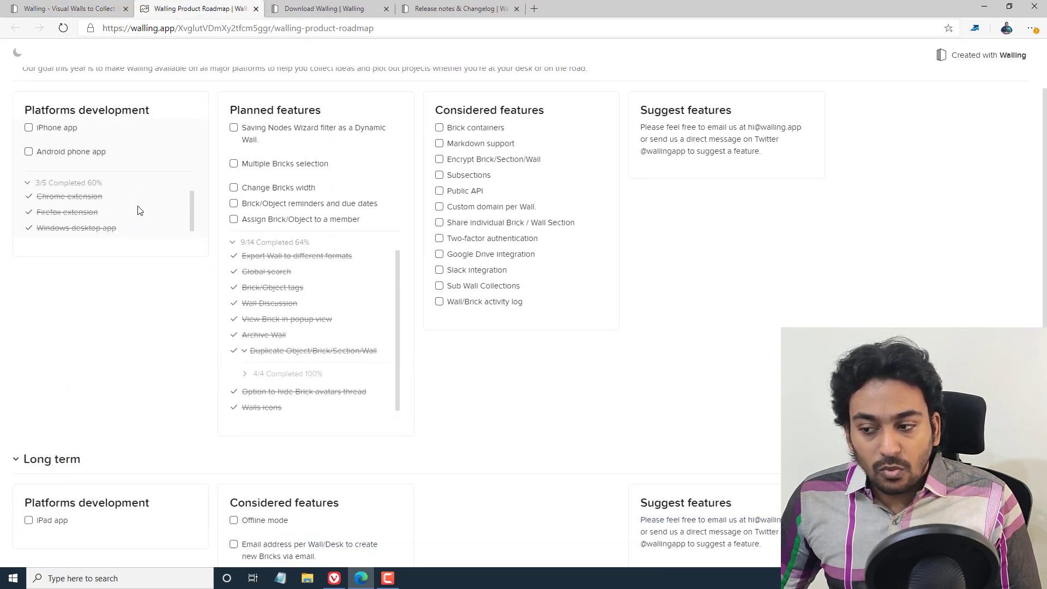
left_click(75, 7)
scroll(279, 248, "down", 2)
scroll(279, 248, "down", 15)
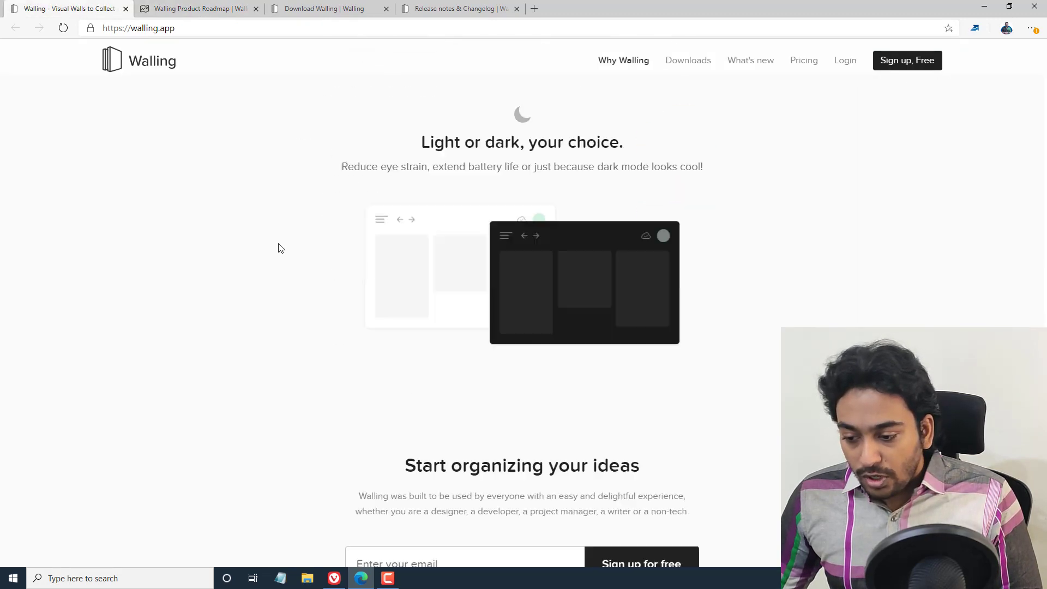
scroll(397, 250, "up", 7)
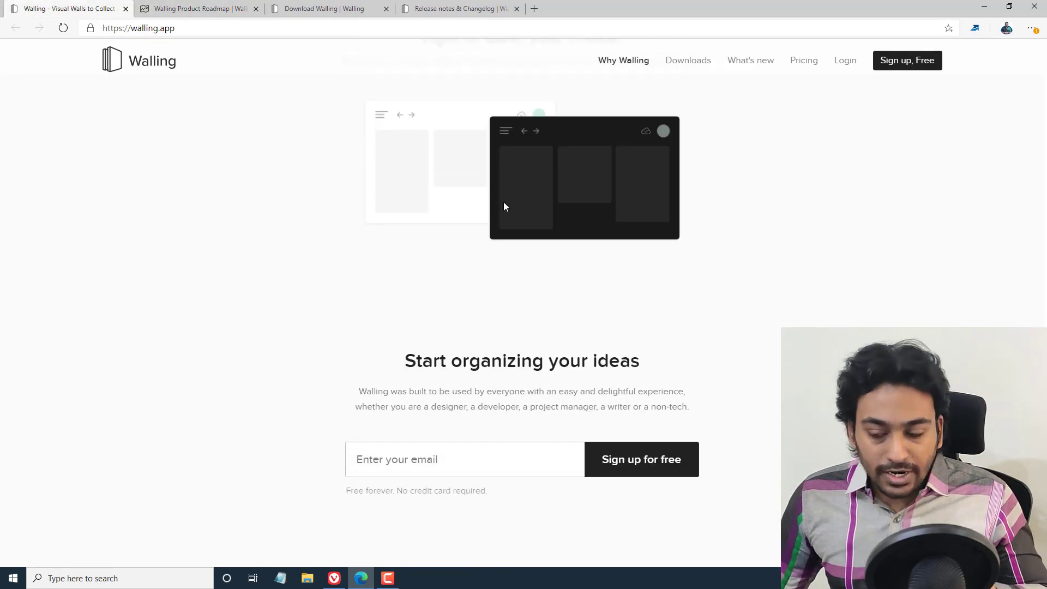
scroll(460, 206, "down", 7)
scroll(203, 207, "up", 8)
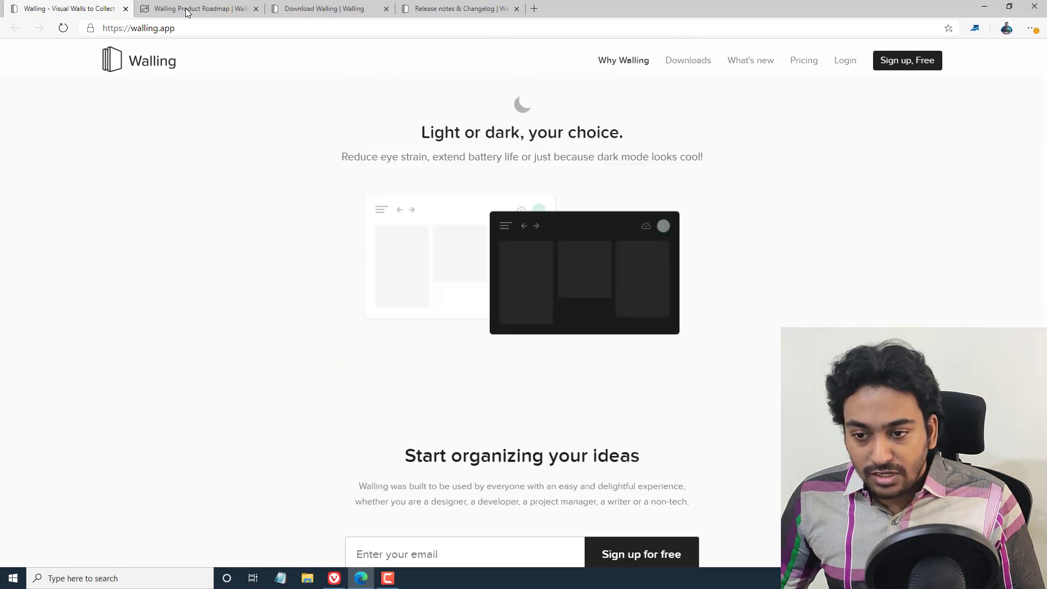
left_click(190, 8)
left_click(256, 8)
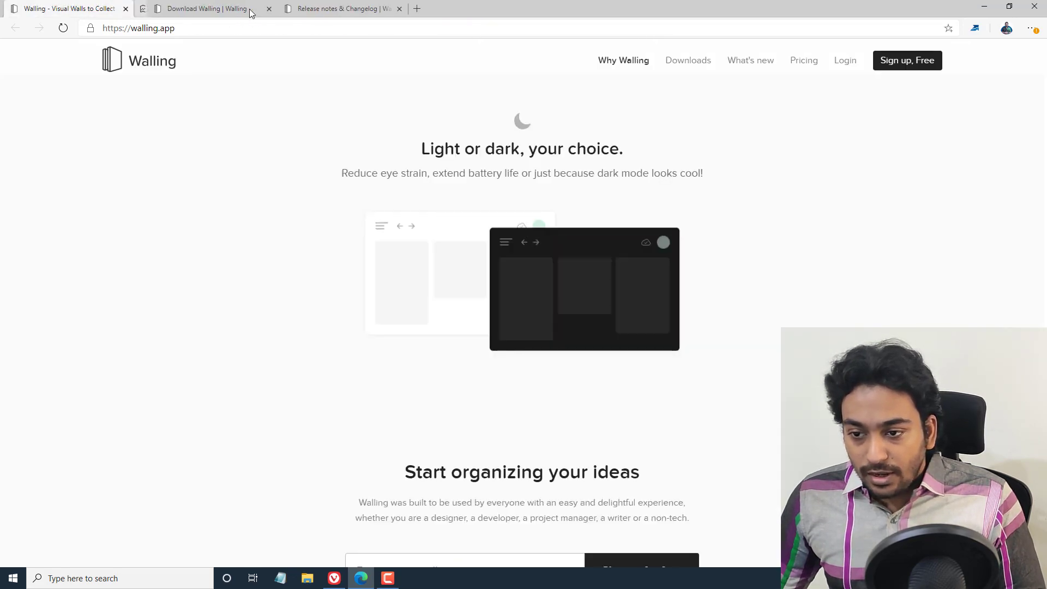
- Glance at the release notes tab, then scroll the home page down to its footer links
left_click(283, 9)
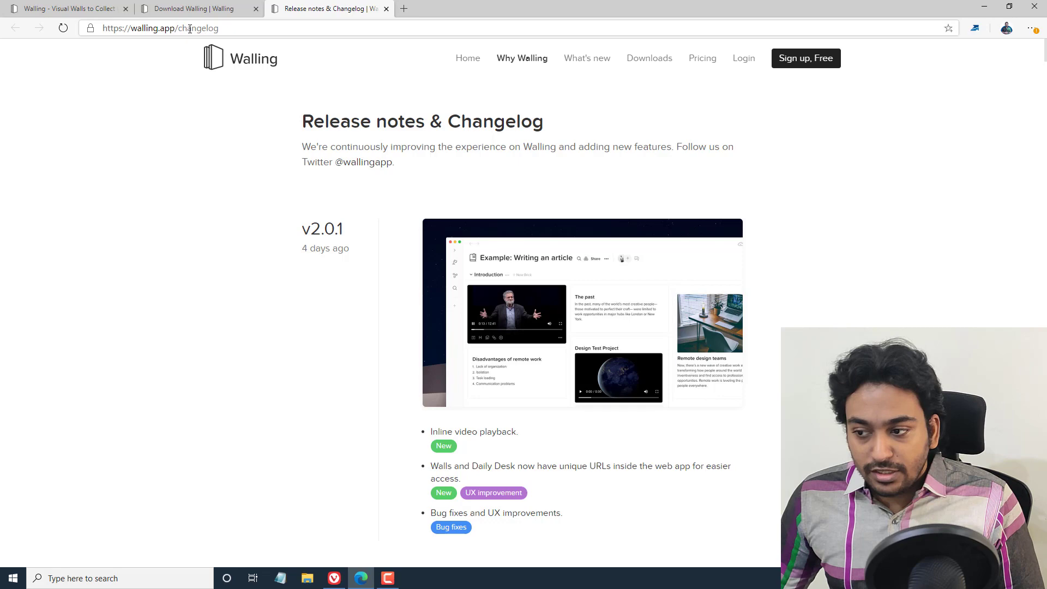
left_click(82, 8)
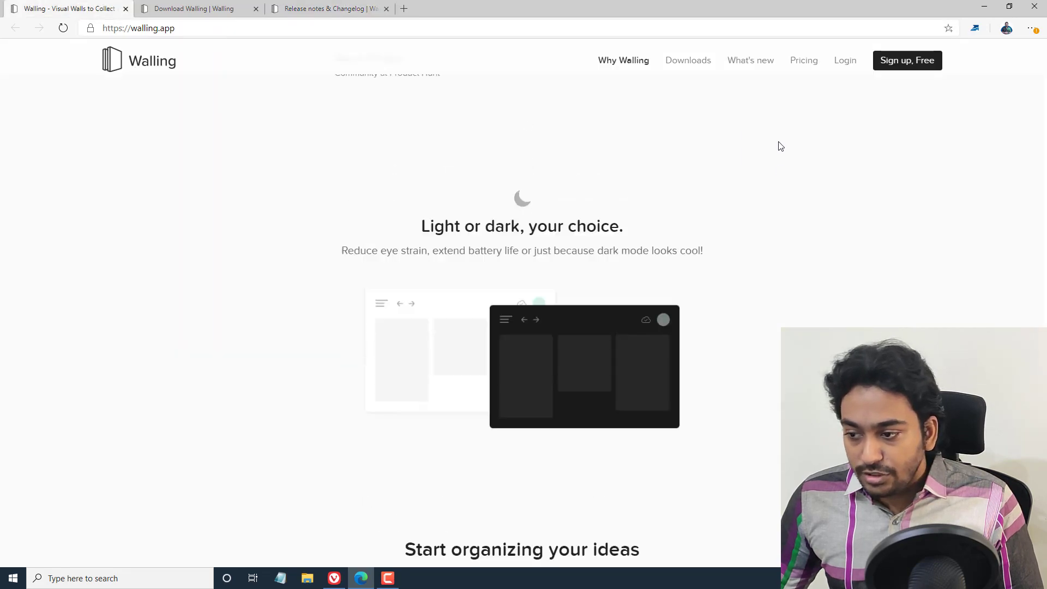
scroll(736, 203, "down", 5)
scroll(736, 213, "up", 10)
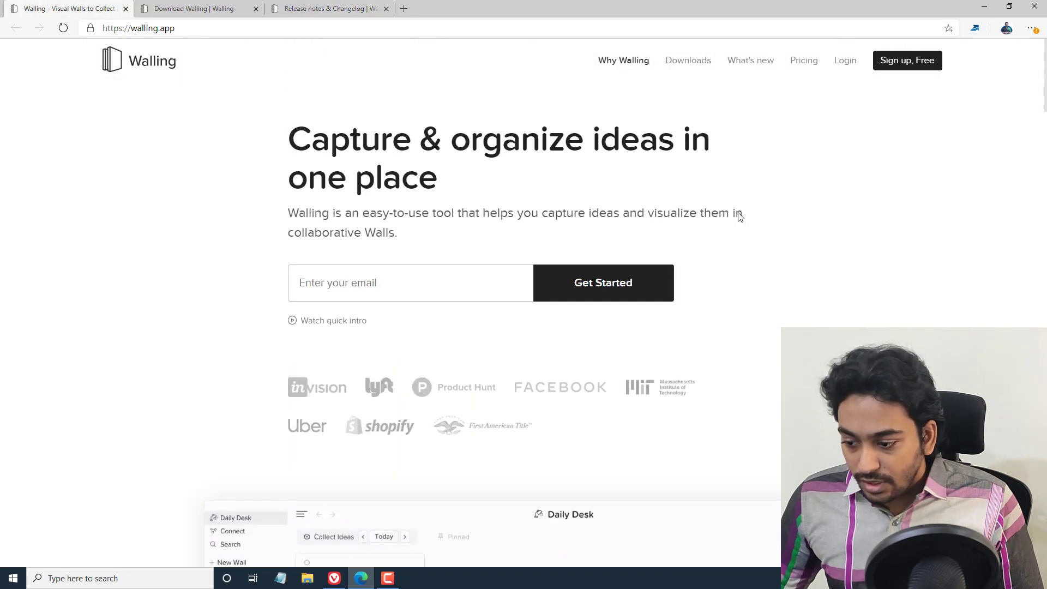
scroll(738, 216, "down", 5)
scroll(740, 217, "down", 20)
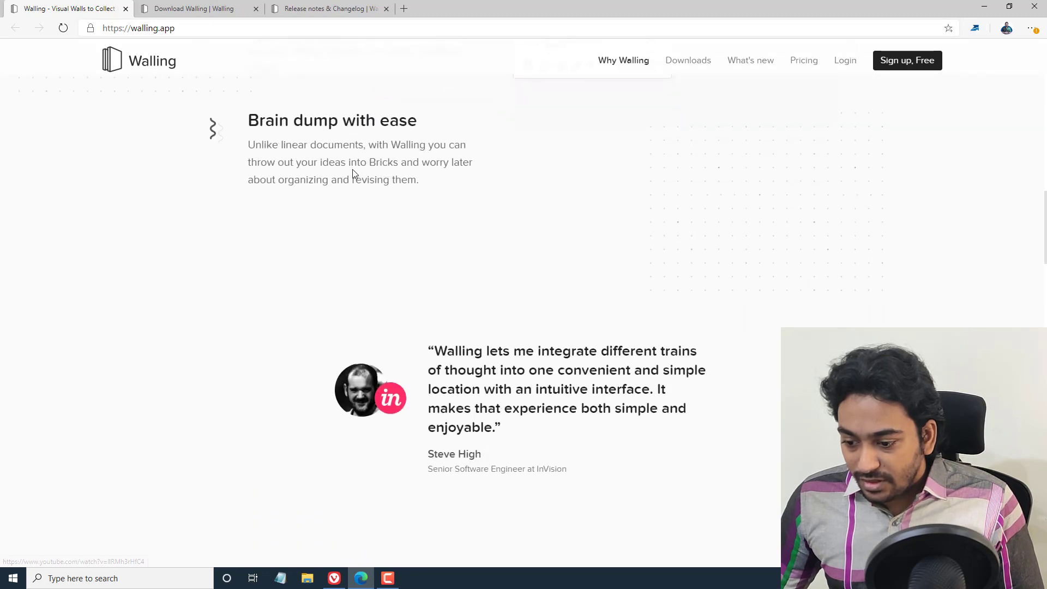
scroll(545, 288, "down", 15)
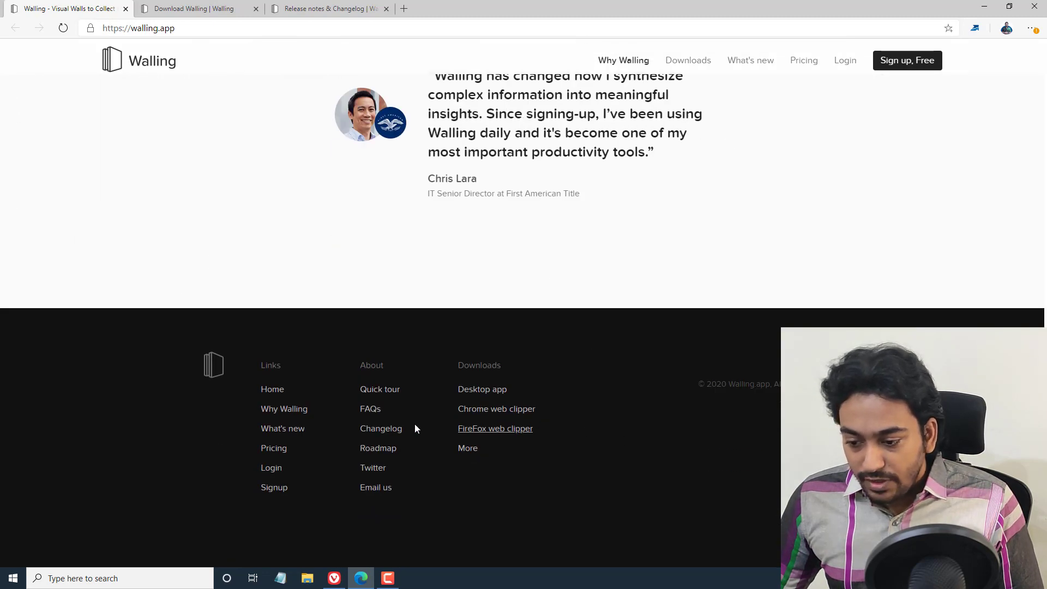
- Open Release notes & Changelog and scroll through it, ending at the v2.0.1 entry
left_click(282, 430)
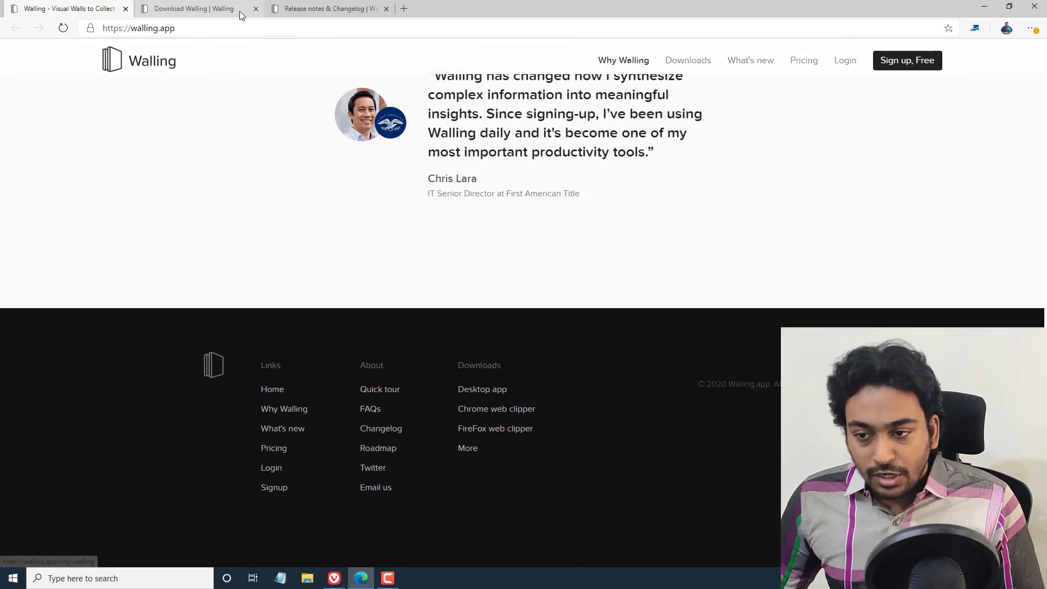
scroll(311, 226, "down", 4)
scroll(314, 230, "down", 10)
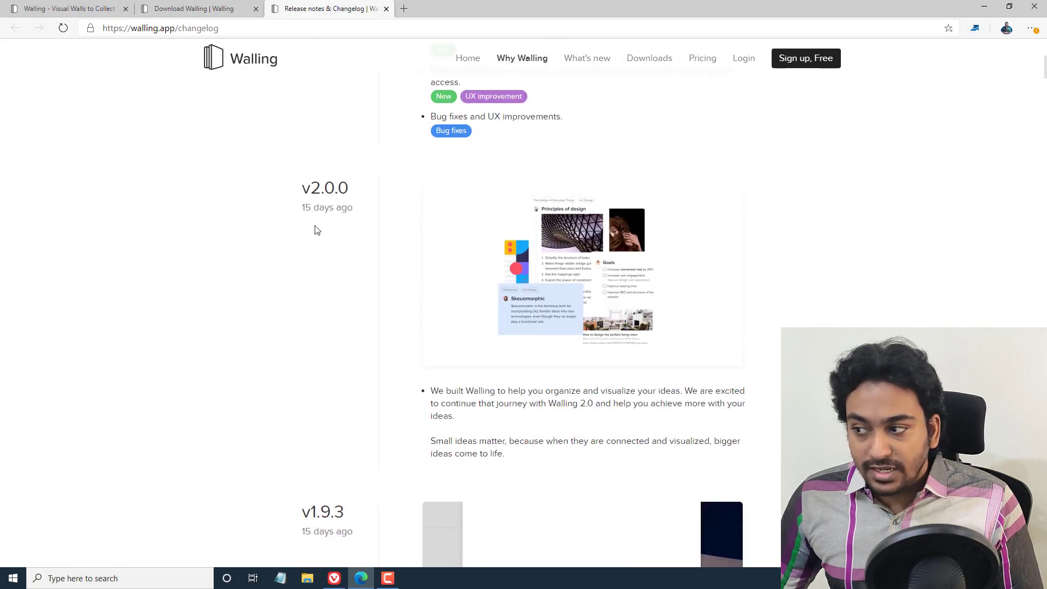
scroll(320, 224, "down", 5)
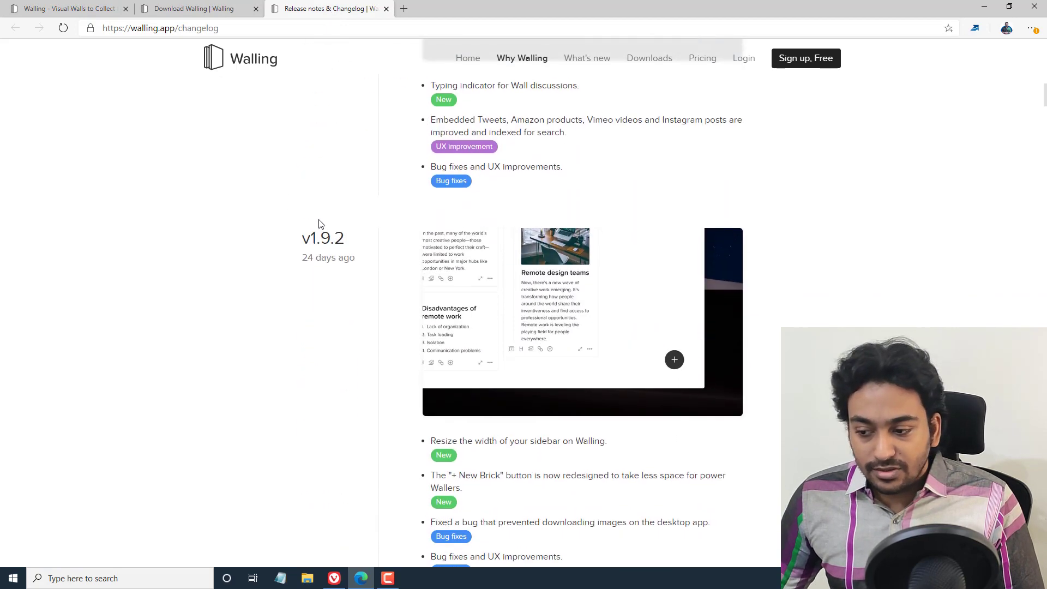
scroll(320, 224, "up", 12)
scroll(393, 235, "up", 8)
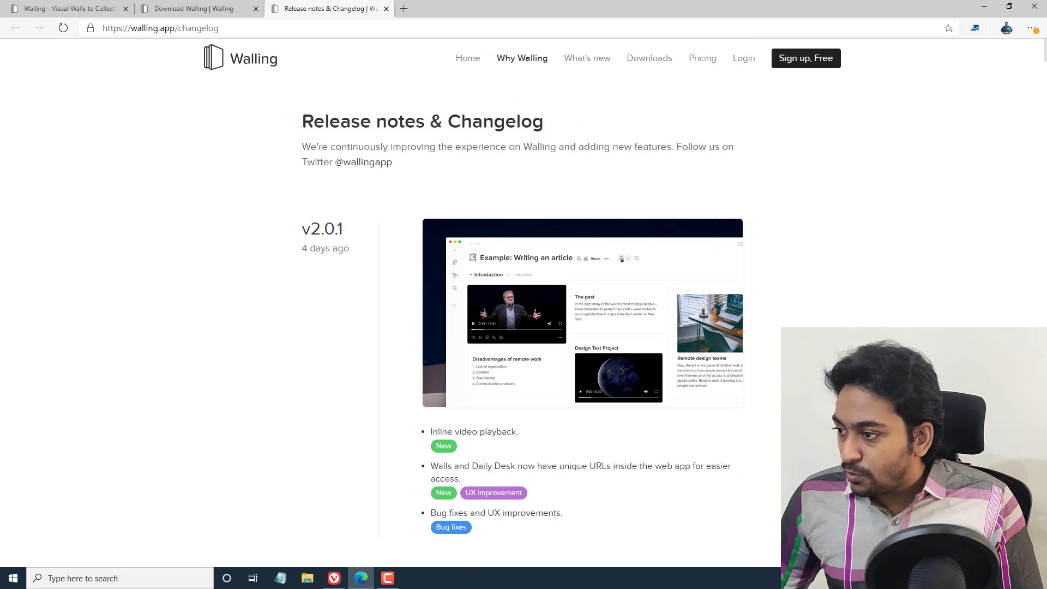
- Bring the Vivaldi window showing Daily Desk forward, move it, and maximize it
left_click(334, 577)
left_click_drag(819, 58, 444, 58)
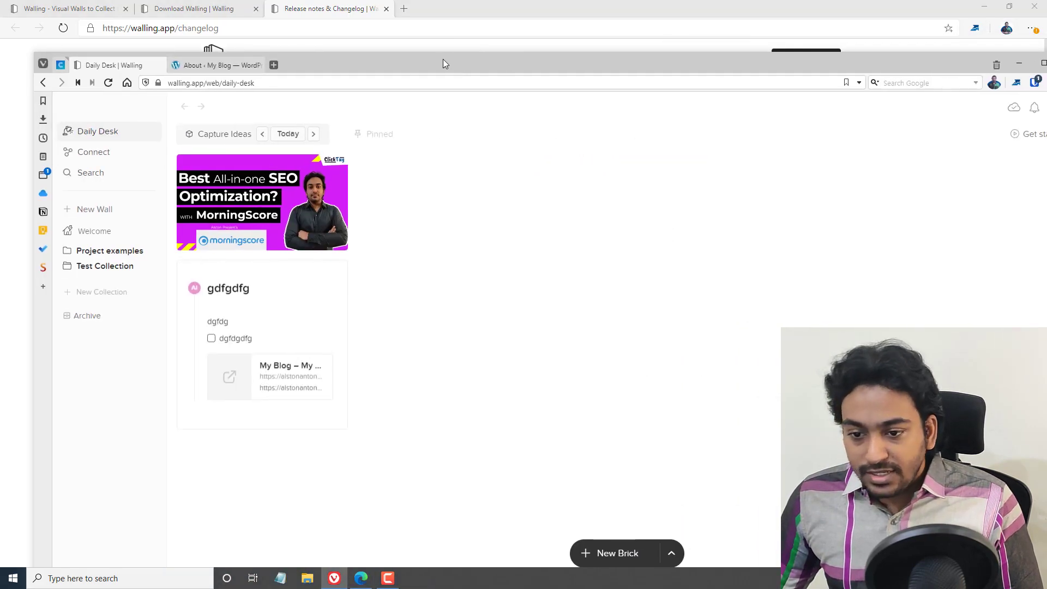
double_click(442, 64)
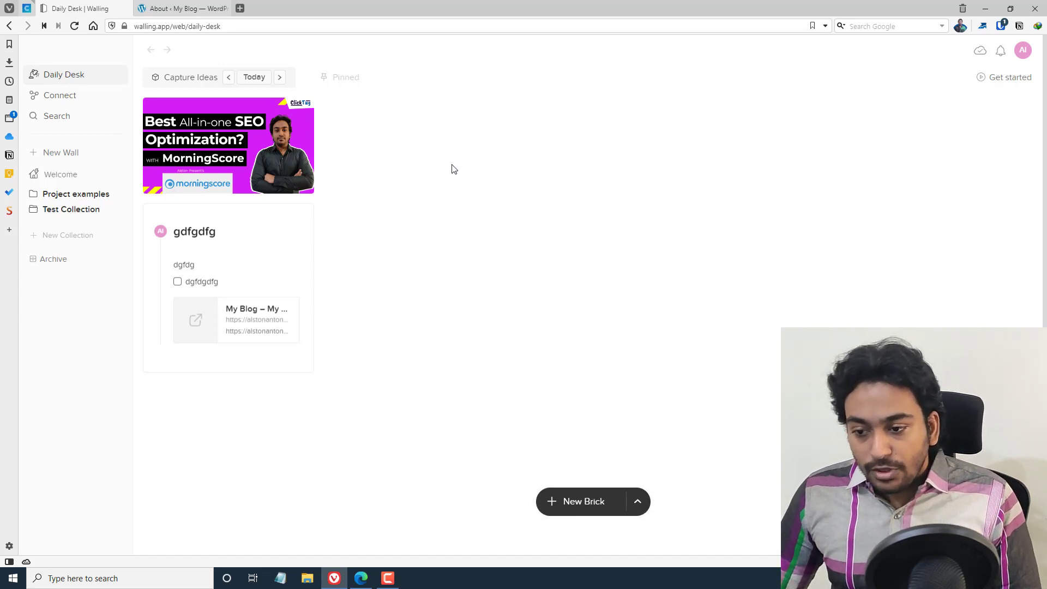
- Create a brick titled 'Heading' with body text 'sfdsfsdfdsf' and a 'sfdsfsdf' heading line
double_click(388, 141)
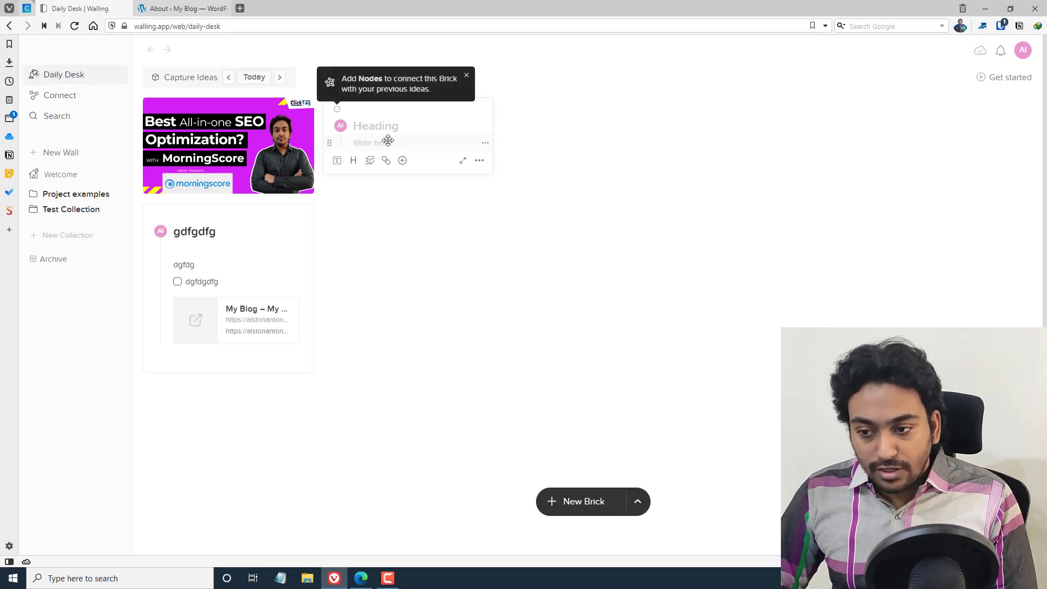
type("Heading")
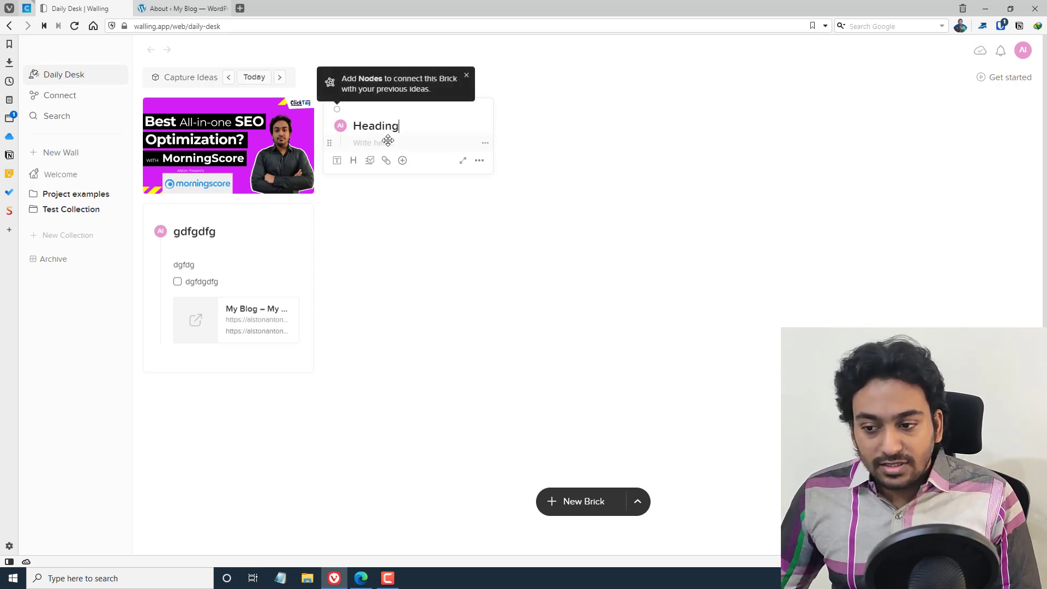
key("Return")
type("sfdsfsdfdsf")
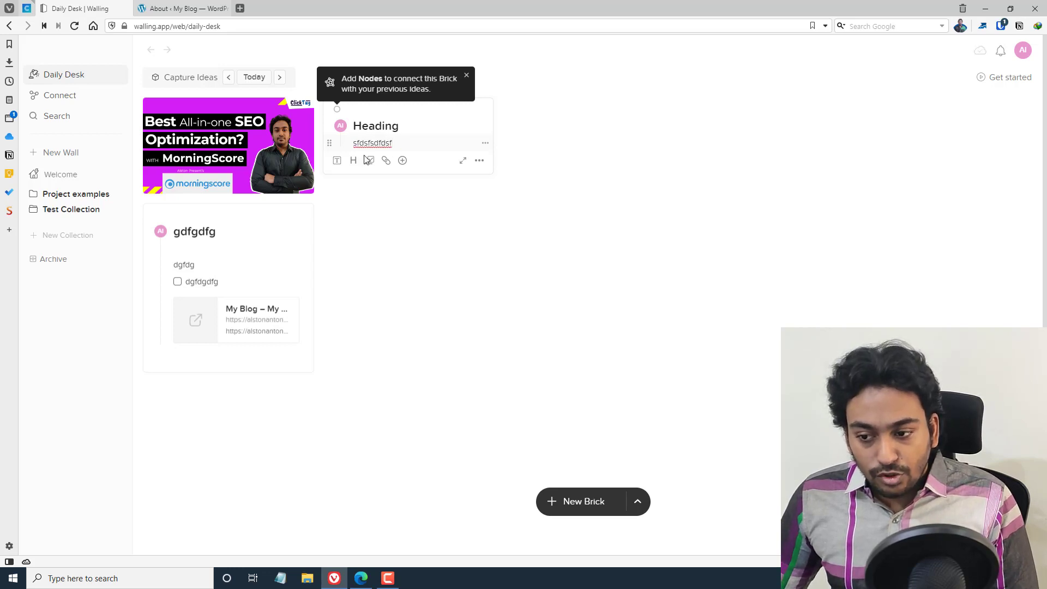
left_click(336, 164)
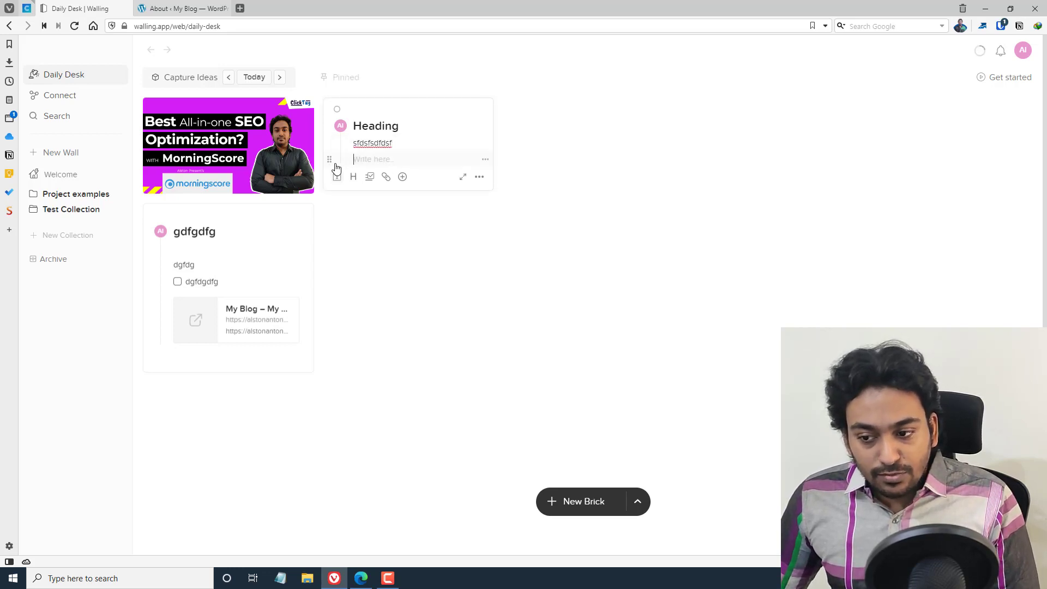
left_click(352, 178)
type("sfdsfsdf")
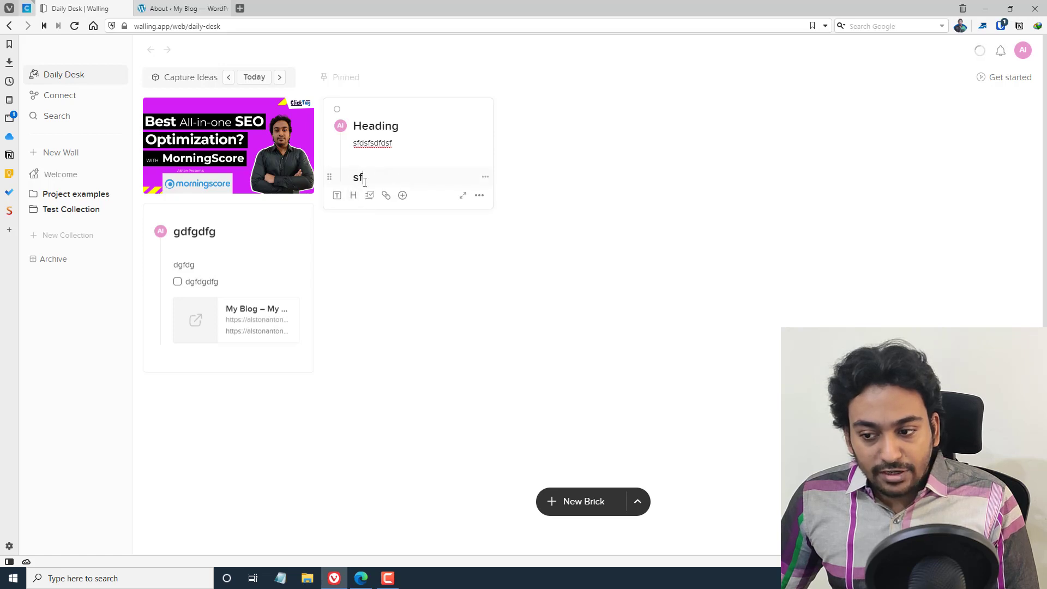
- Add checklist items 'sfdsff', 'sfd', 'sdf' and 'dfs' beneath the heading
left_click(371, 201)
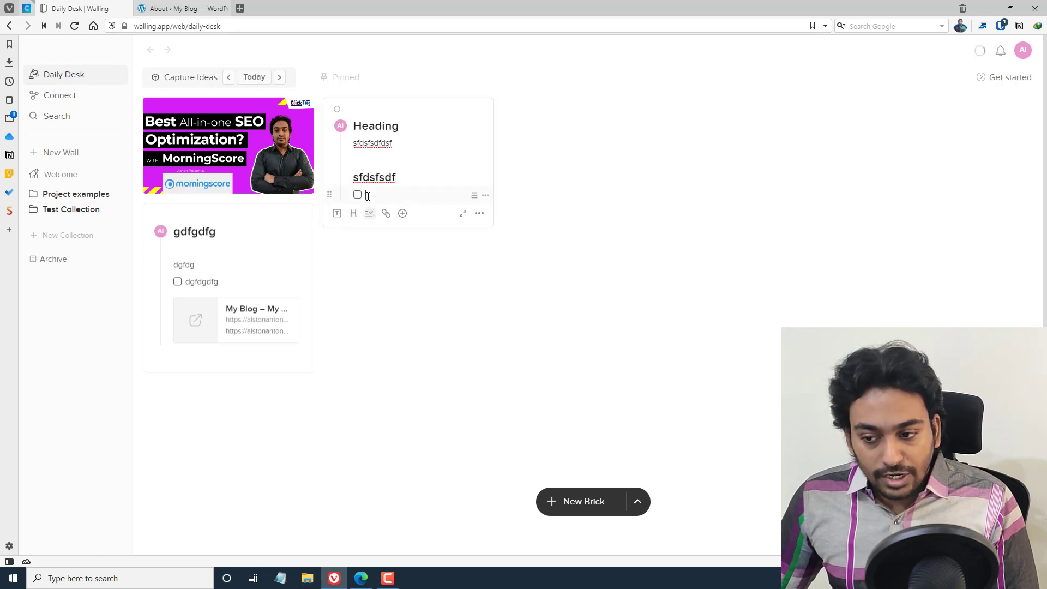
type("sfdsff")
key("Return")
type("sfd")
key("Return")
type("sdf")
key("Return")
type("sdf")
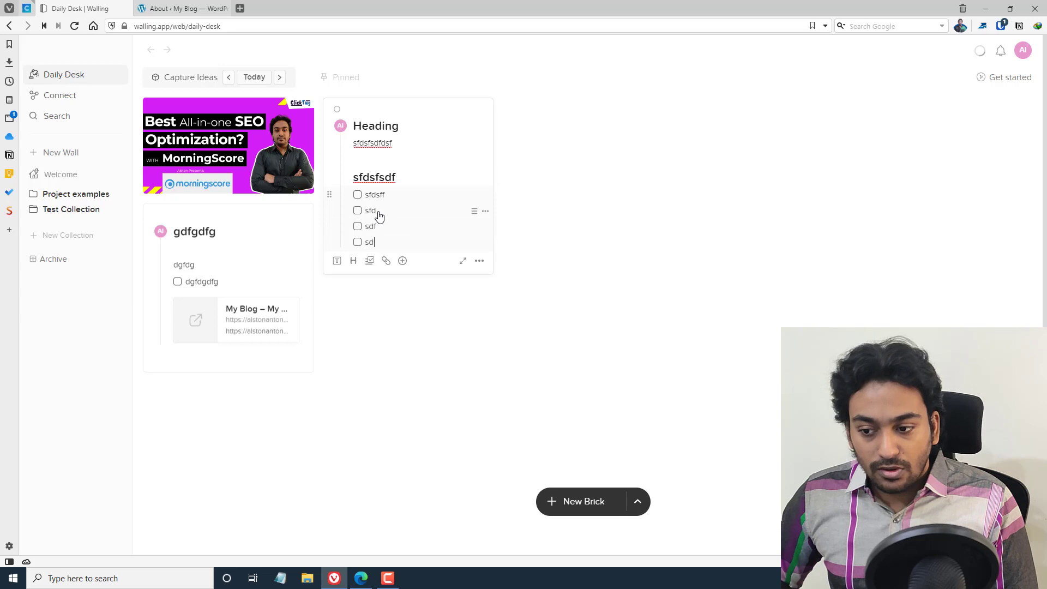
key("Return")
type("dfs")
left_click(387, 276)
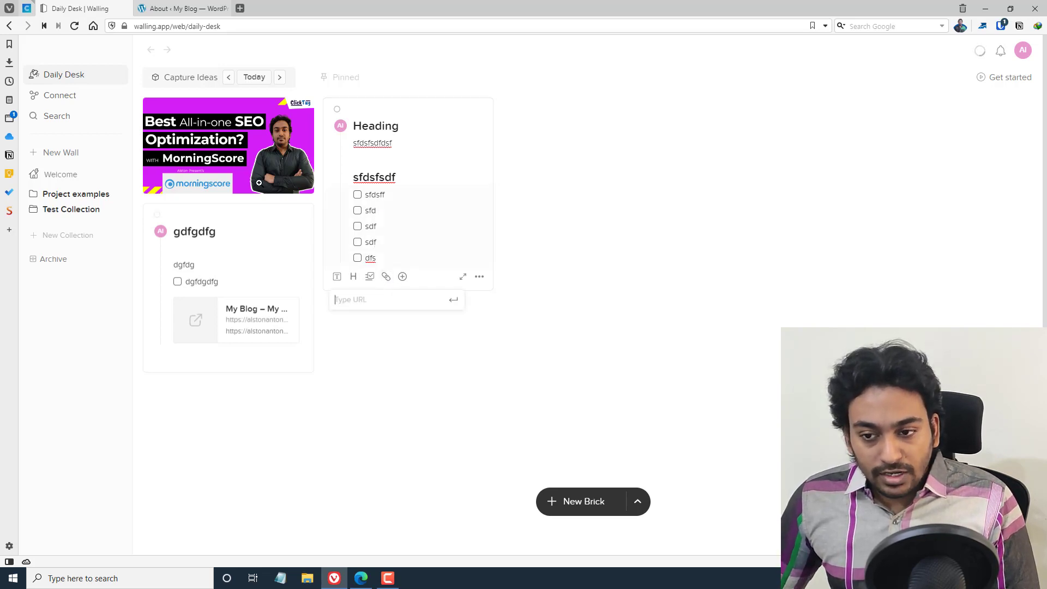
- Copy the blog's URL from the WordPress tab and paste it into the brick's link box
left_click(195, 9)
left_click_drag(198, 24, 134, 25)
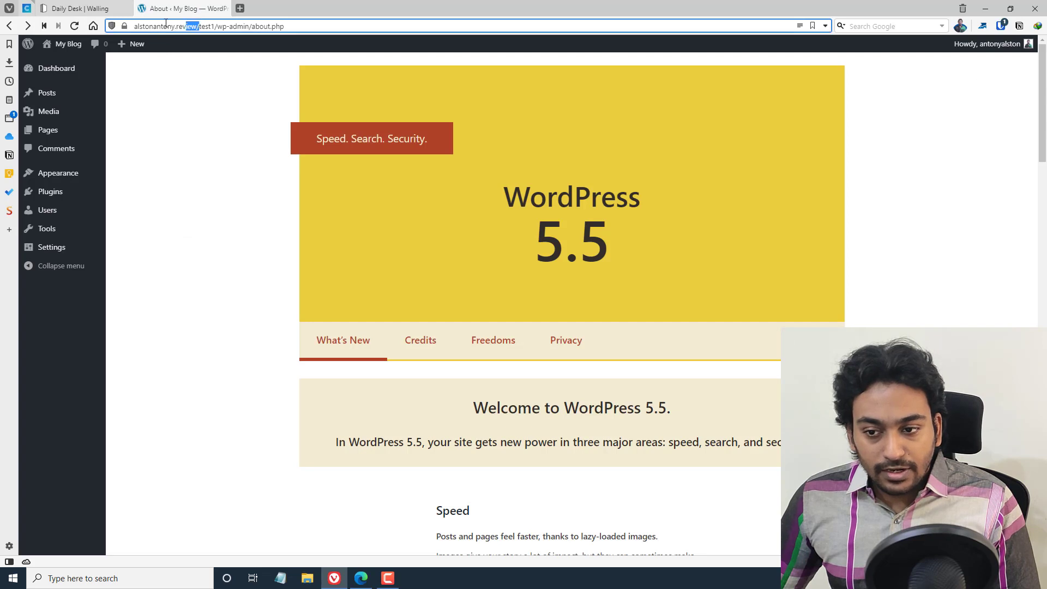
key("ctrl+c")
left_click(80, 8)
key("ctrl+v")
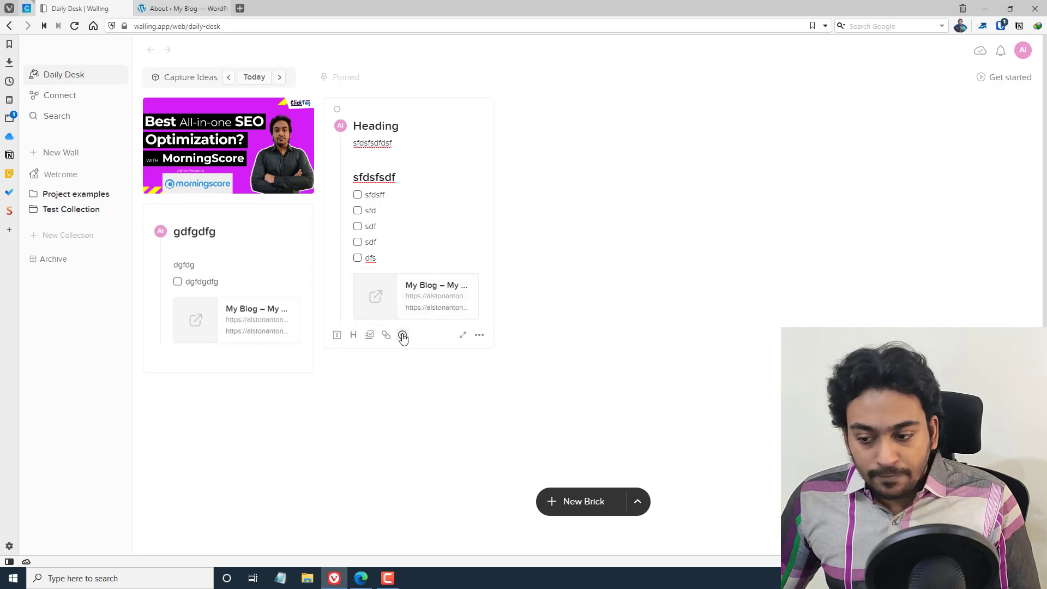
- Drag the Heading brick to the top of the left column, above the image brick
left_click(402, 335)
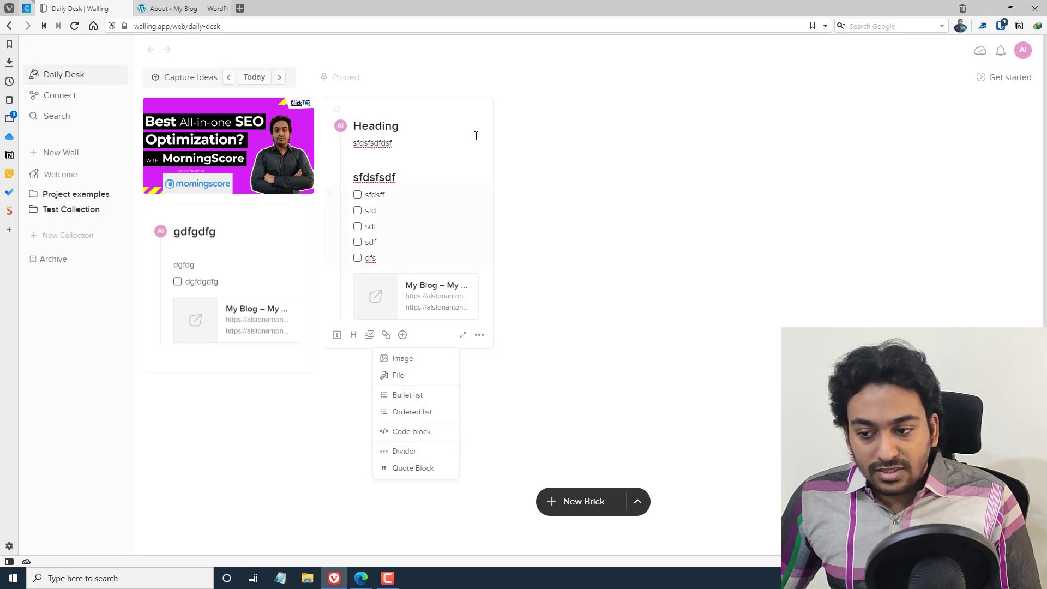
left_click(443, 104)
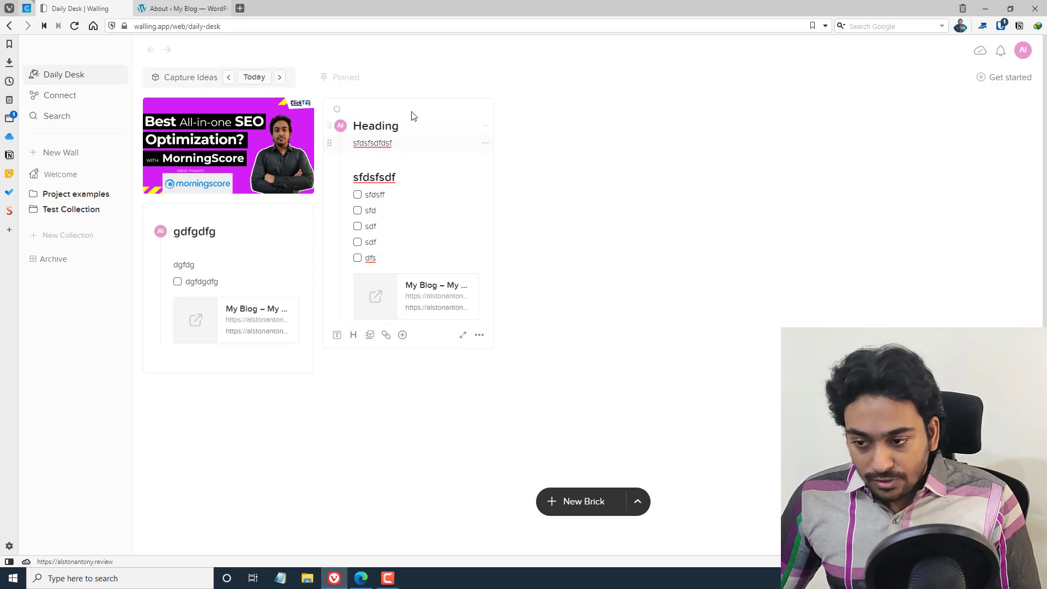
left_click_drag(411, 111, 234, 112)
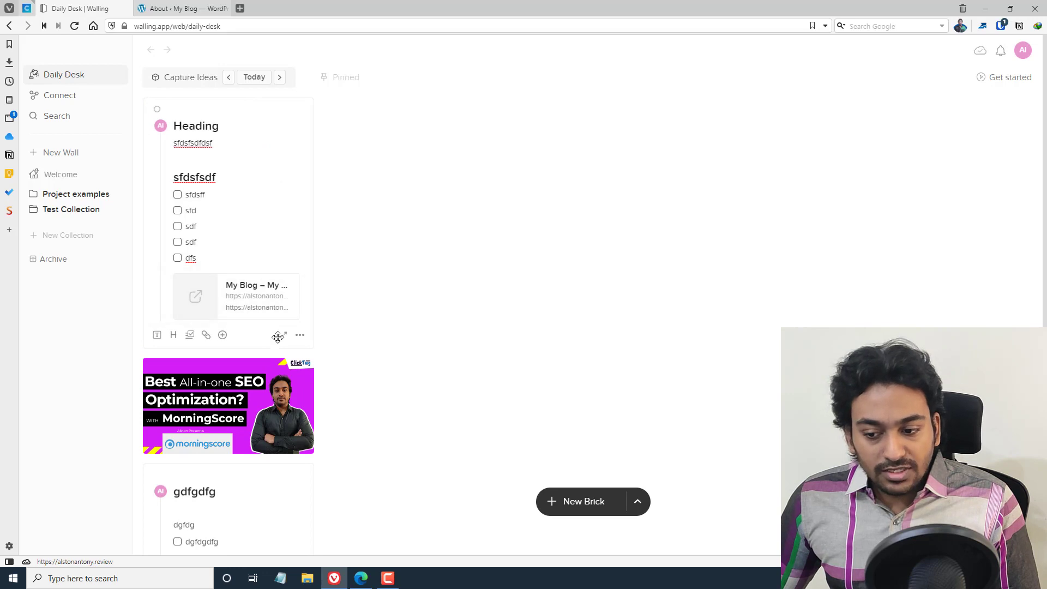
left_click(299, 336)
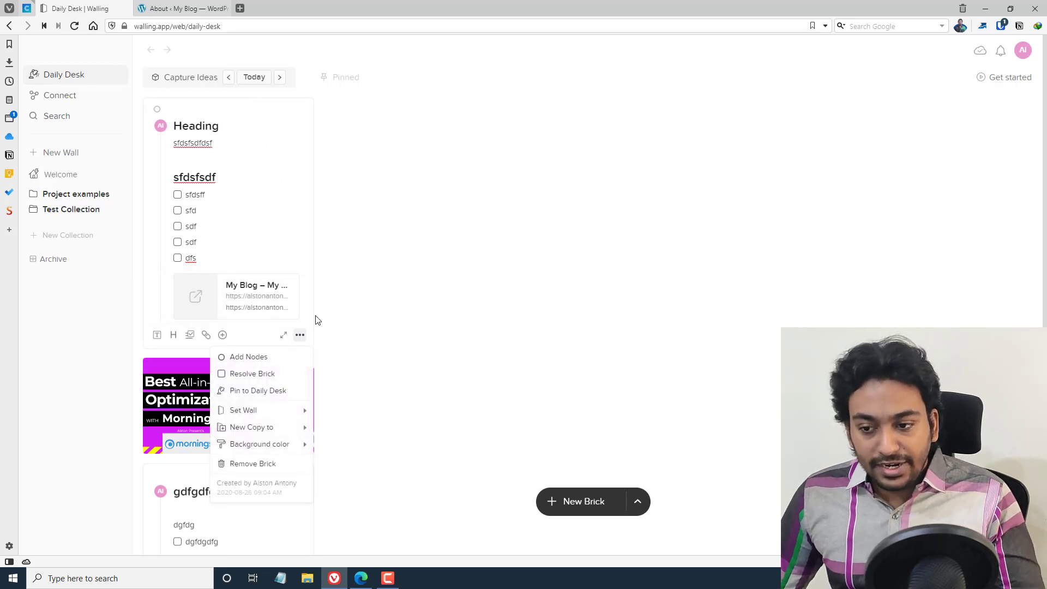
left_click(436, 215)
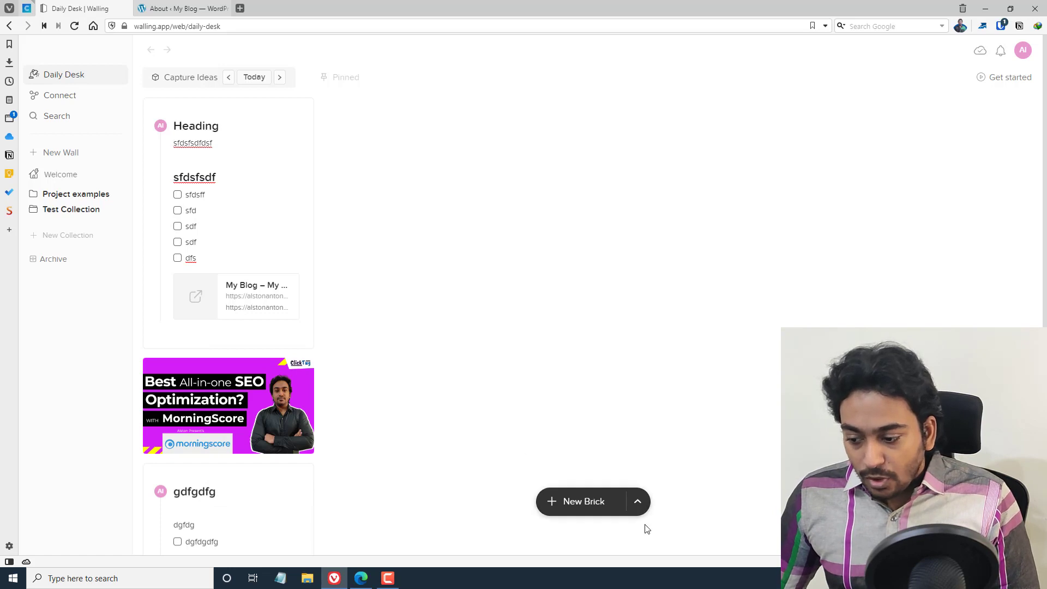
- Create a new empty brick at the top of Daily Desk, then open the Heading brick in a popup
left_click(637, 501)
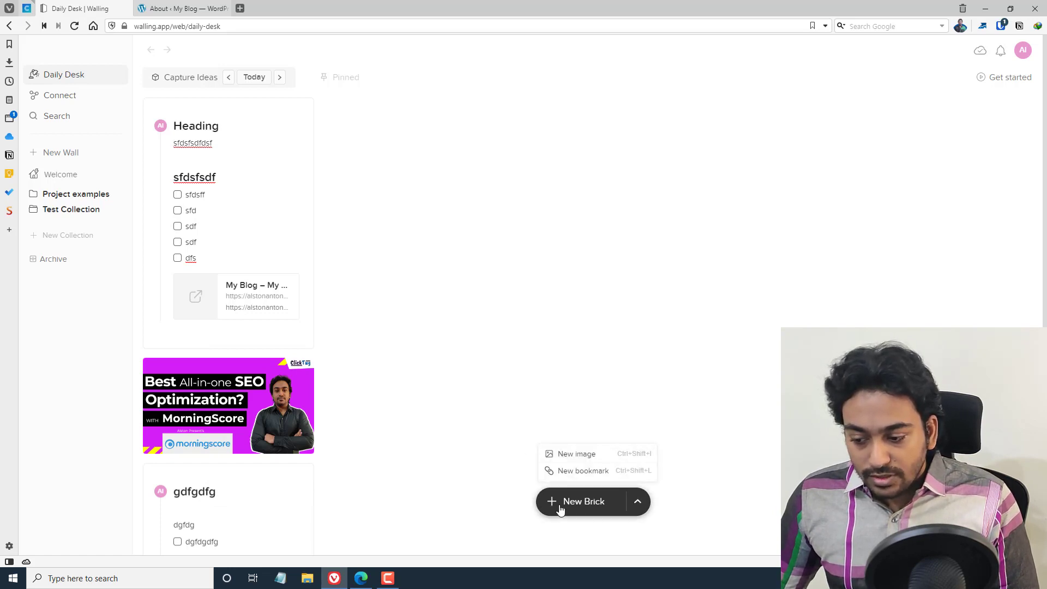
left_click(580, 501)
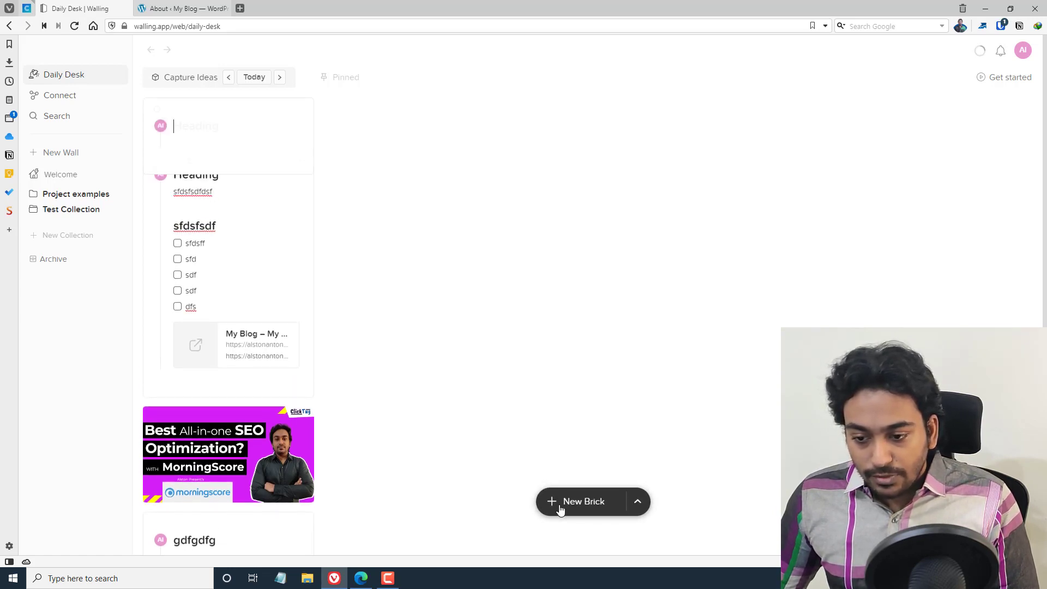
left_click(476, 136)
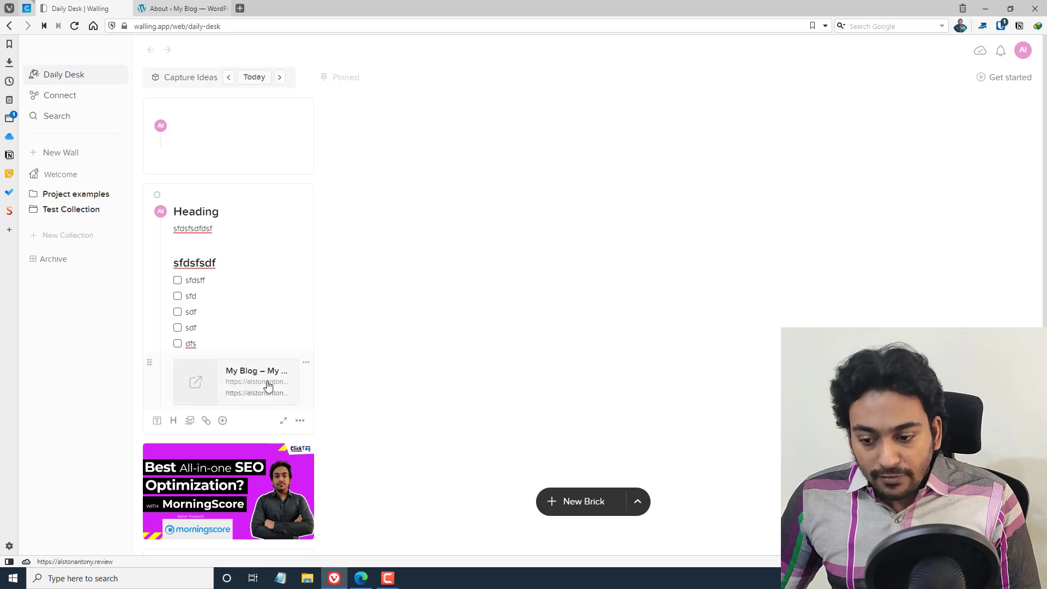
scroll(264, 385, "down", 2)
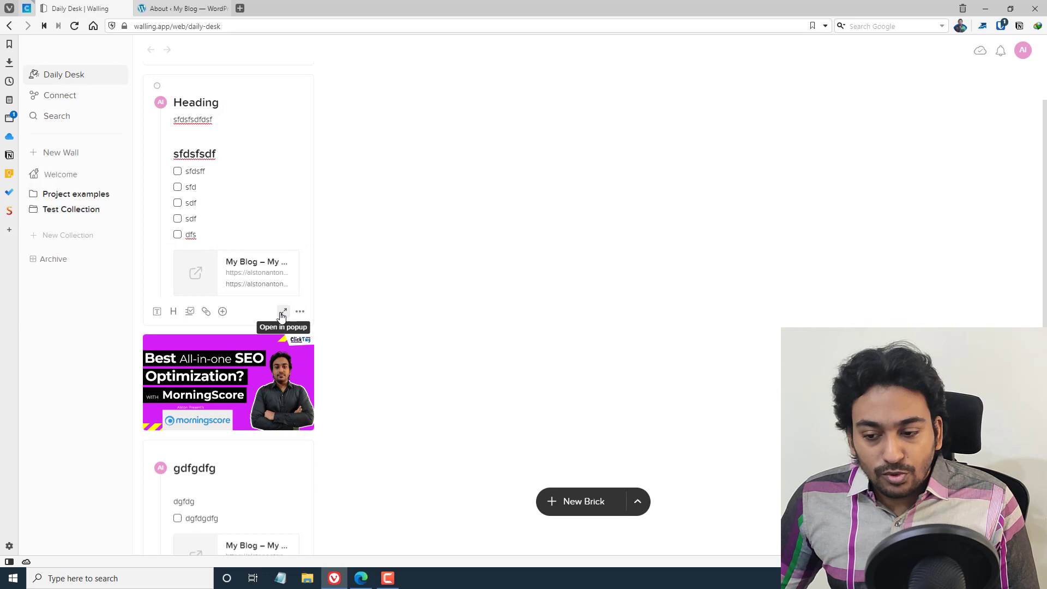
left_click(282, 312)
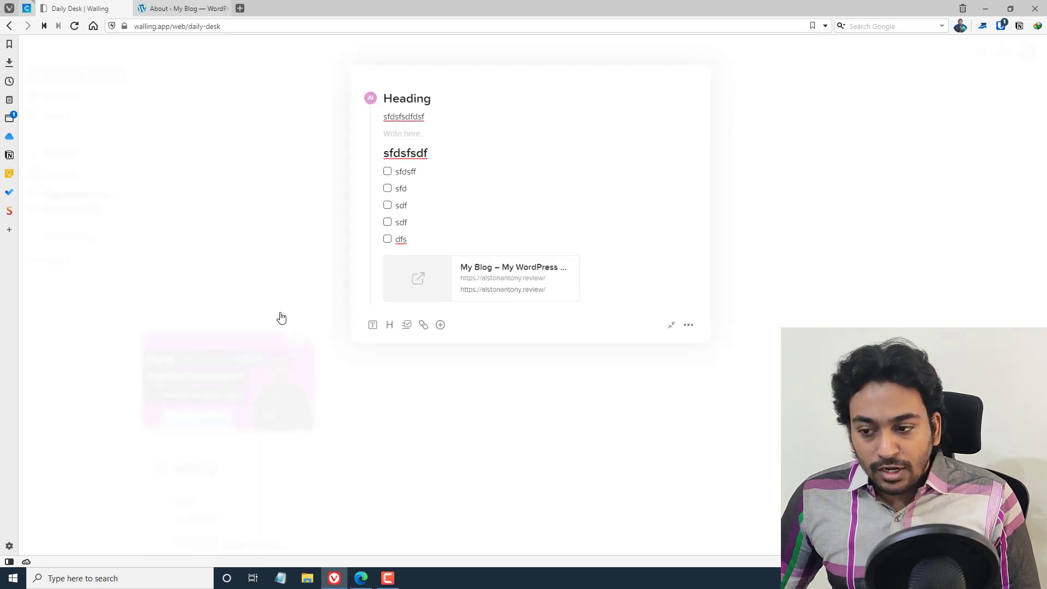
- Close the popup and add the nodes test, client and job to the Heading brick
left_click(670, 327)
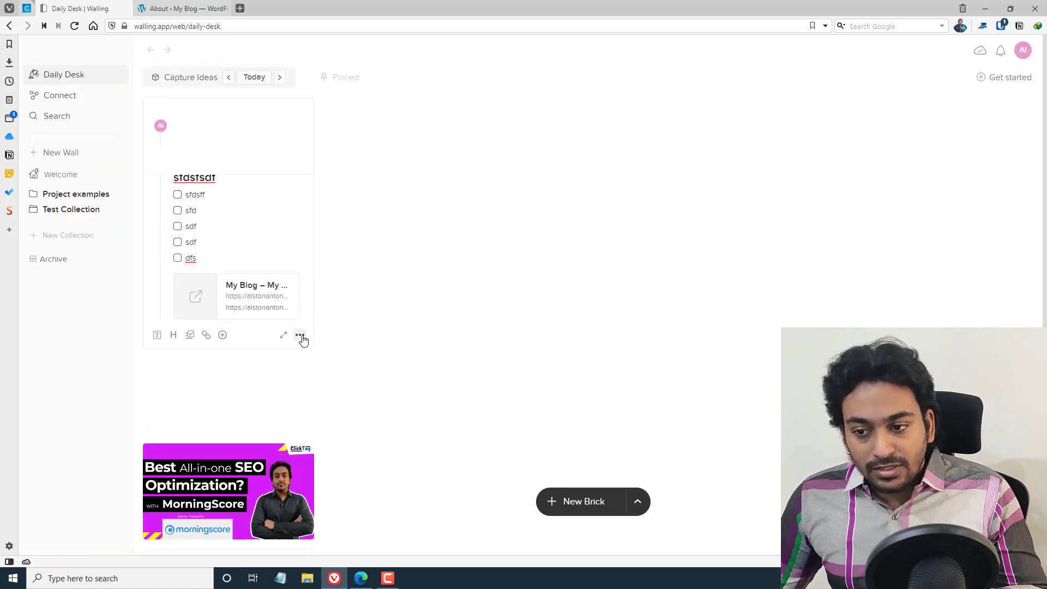
left_click(301, 337)
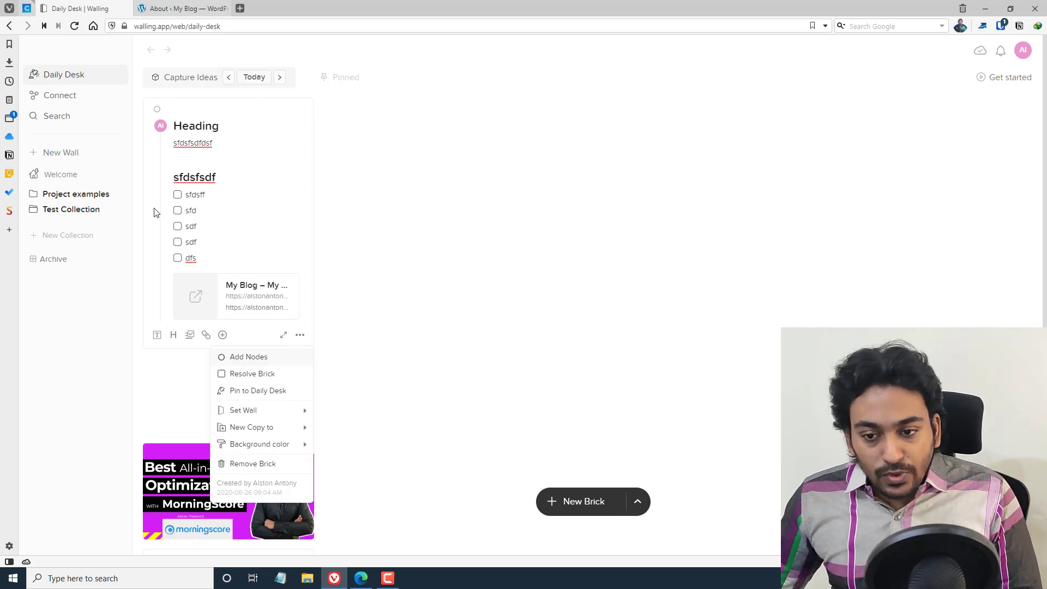
left_click(241, 361)
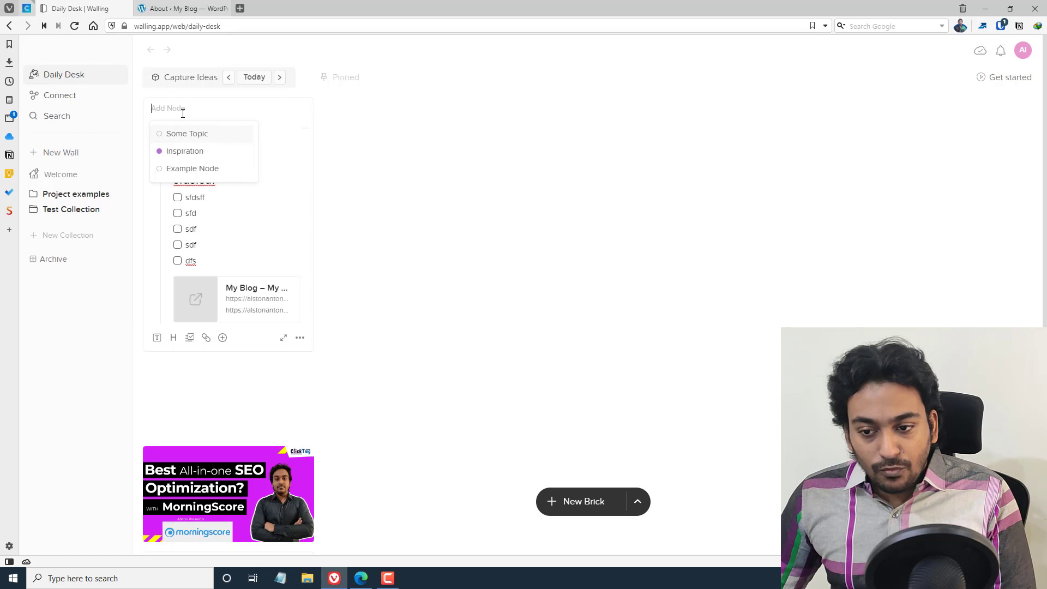
type("test")
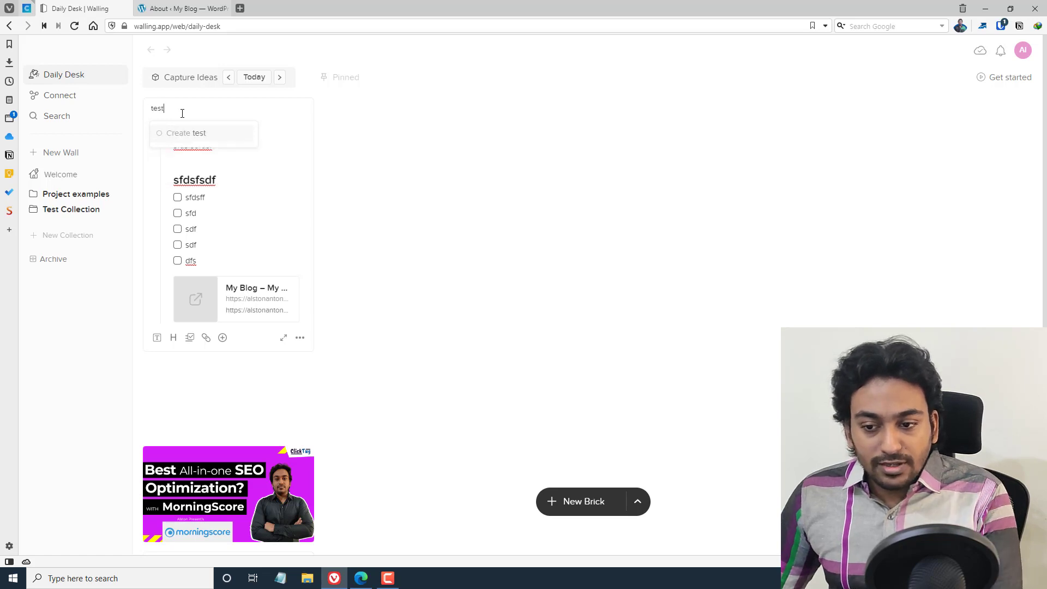
key("Return")
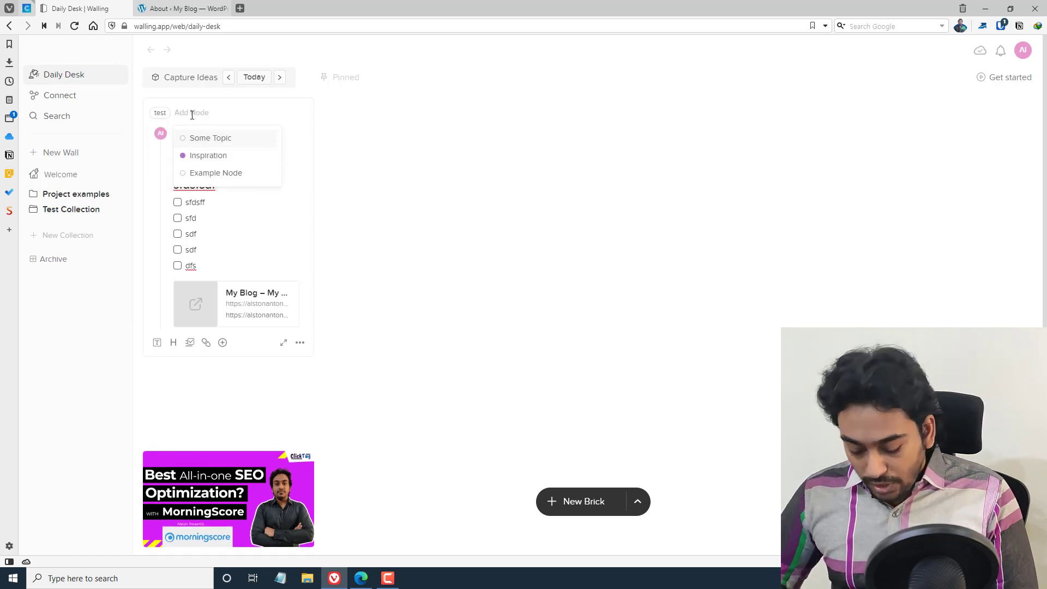
type("client")
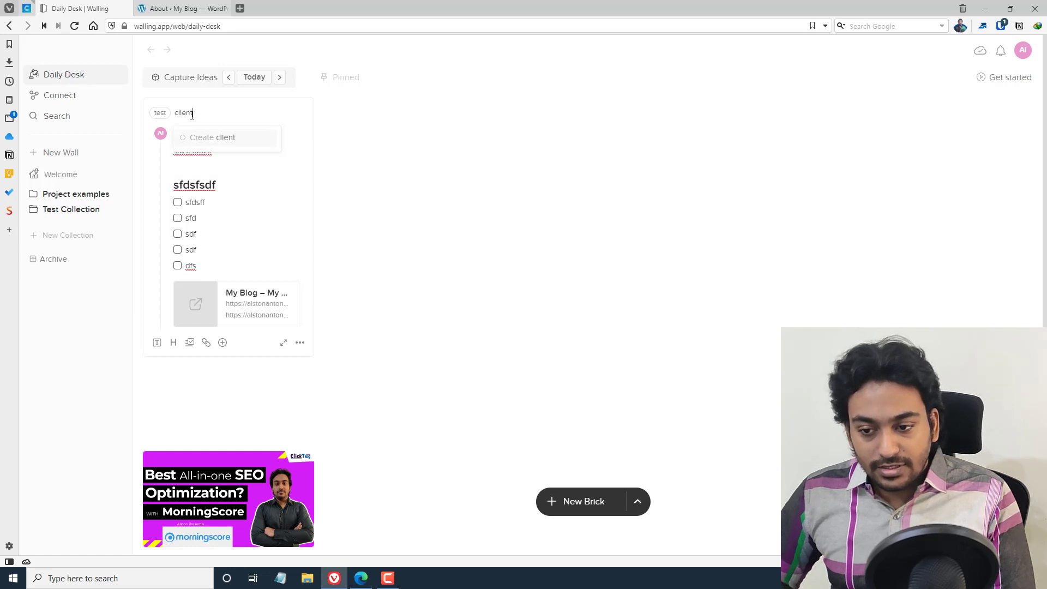
key("Return")
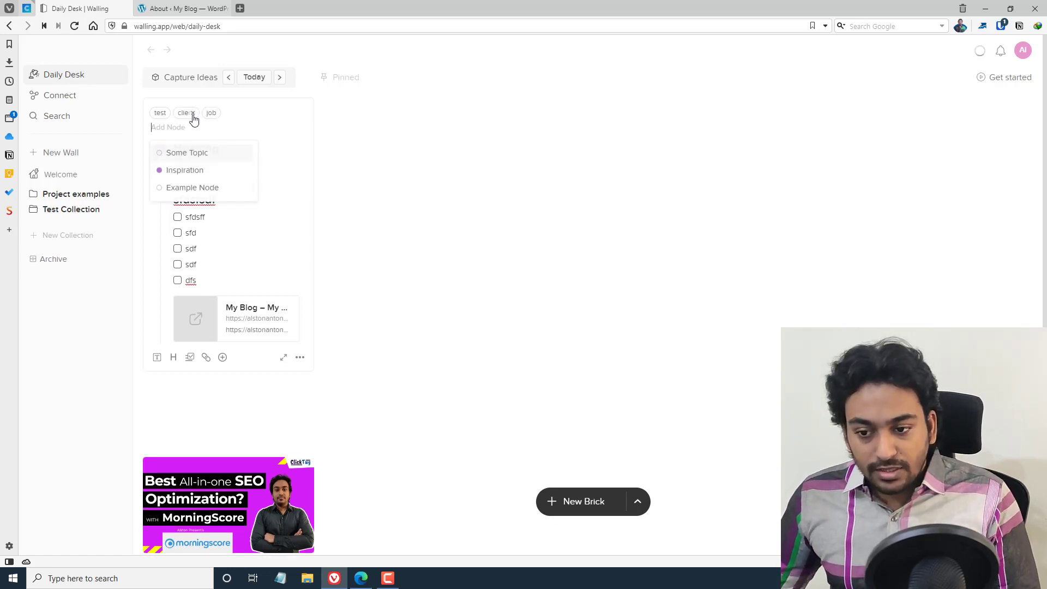
left_click(381, 177)
left_click(250, 119)
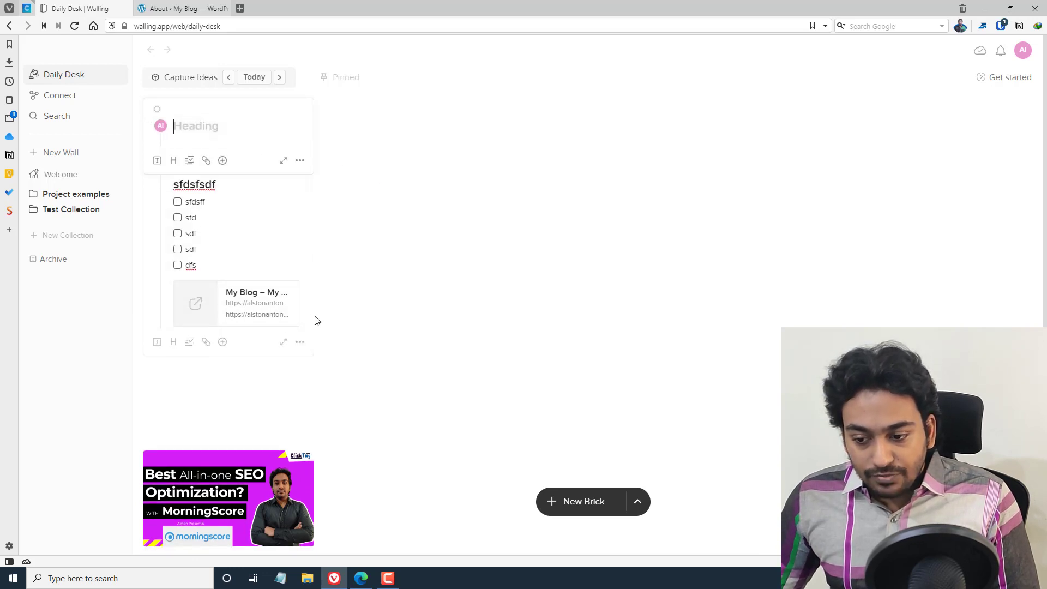
- Pin the Heading brick to Daily Desk and drag the image brick up under the top brick
left_click(299, 343)
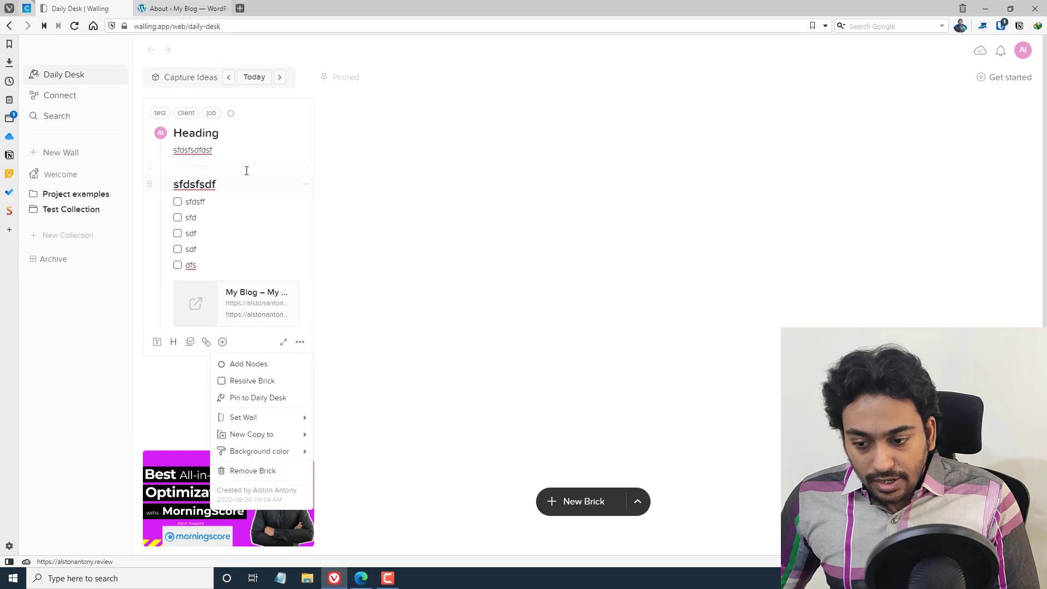
left_click(254, 397)
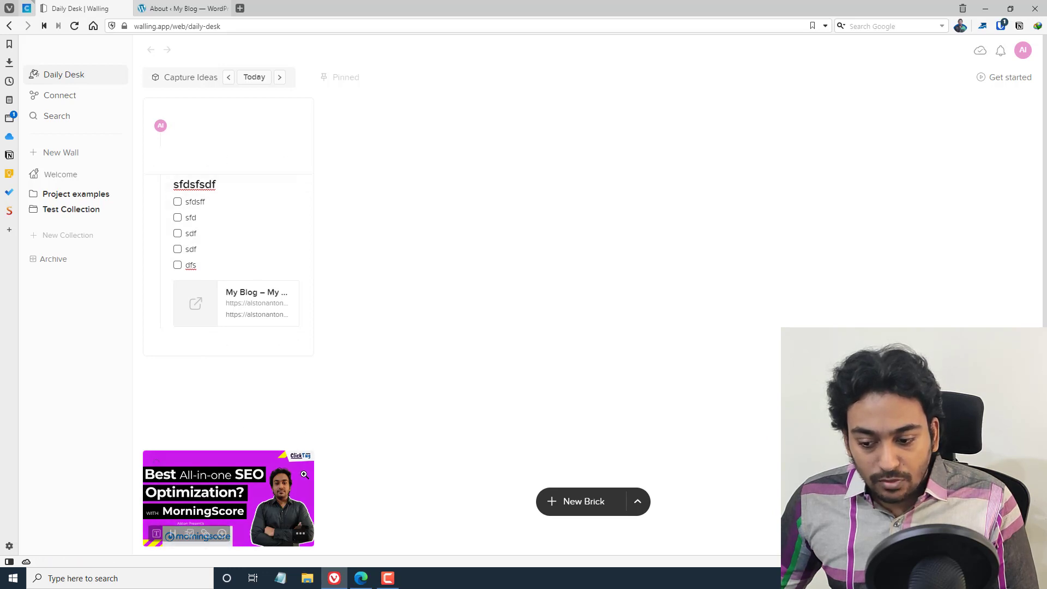
left_click_drag(304, 474, 360, 200)
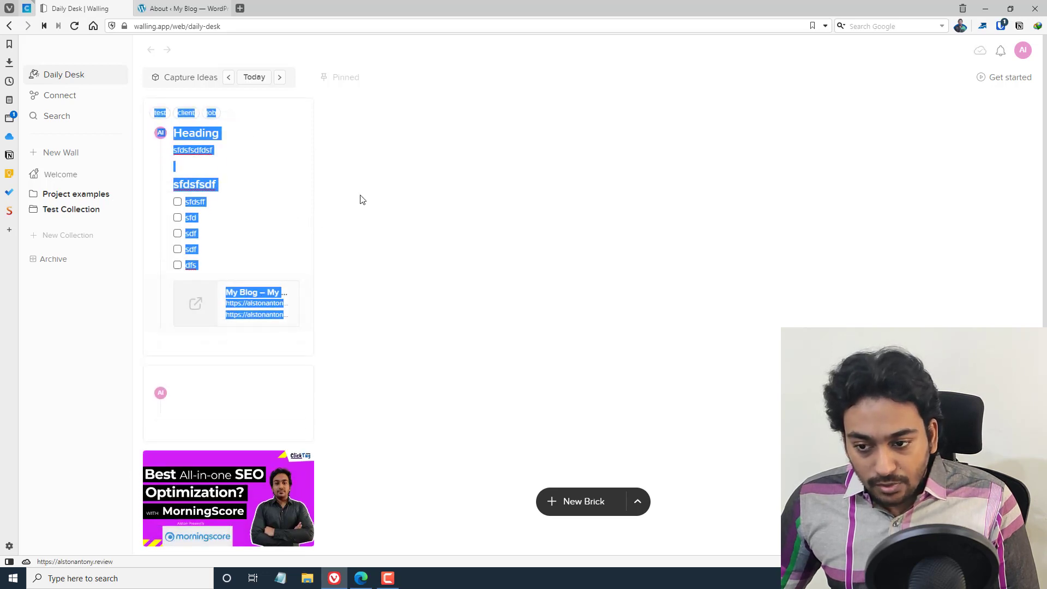
- Browse the brick's move-to-wall and copy-to-wall destination lists without changing anything
left_click(300, 342)
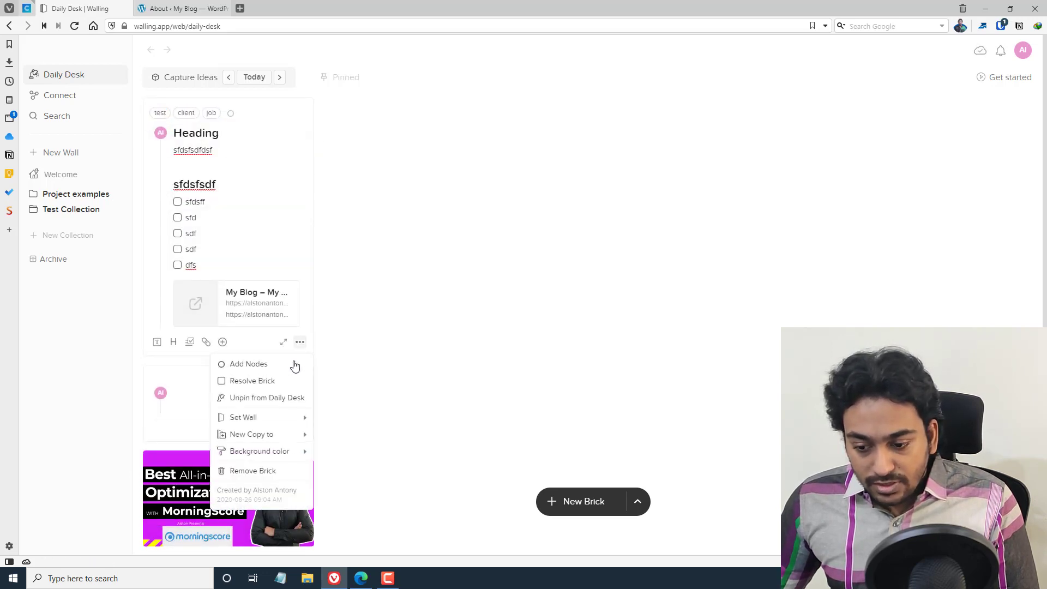
left_click(262, 418)
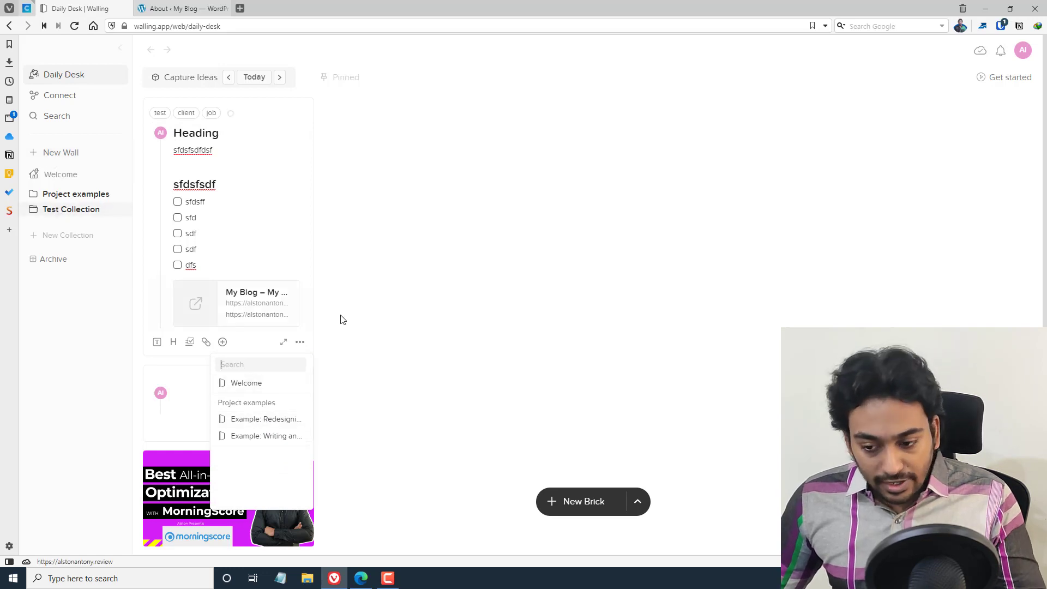
left_click(343, 340)
left_click(300, 342)
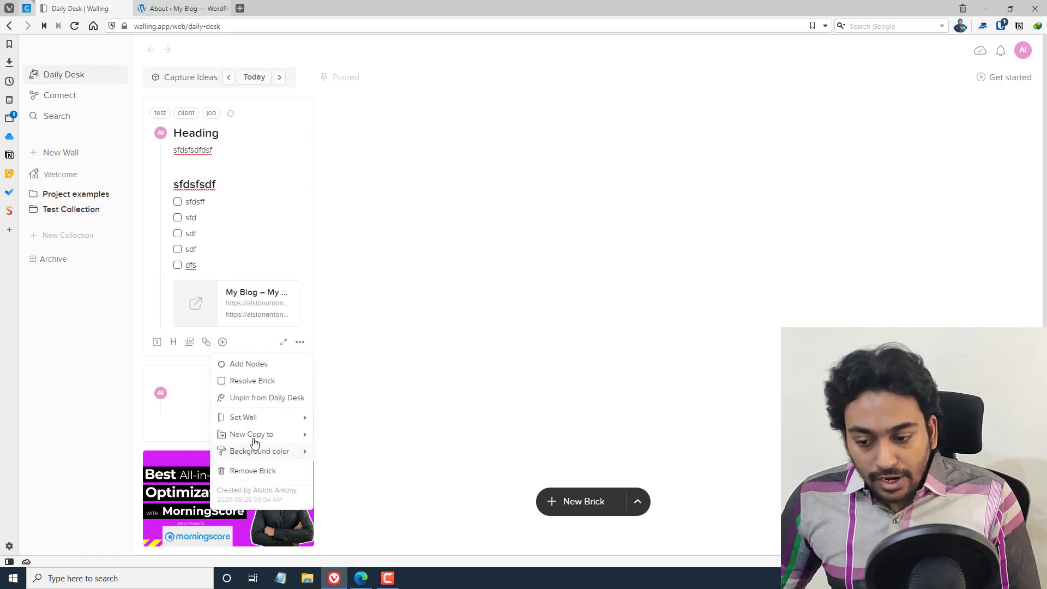
left_click(301, 435)
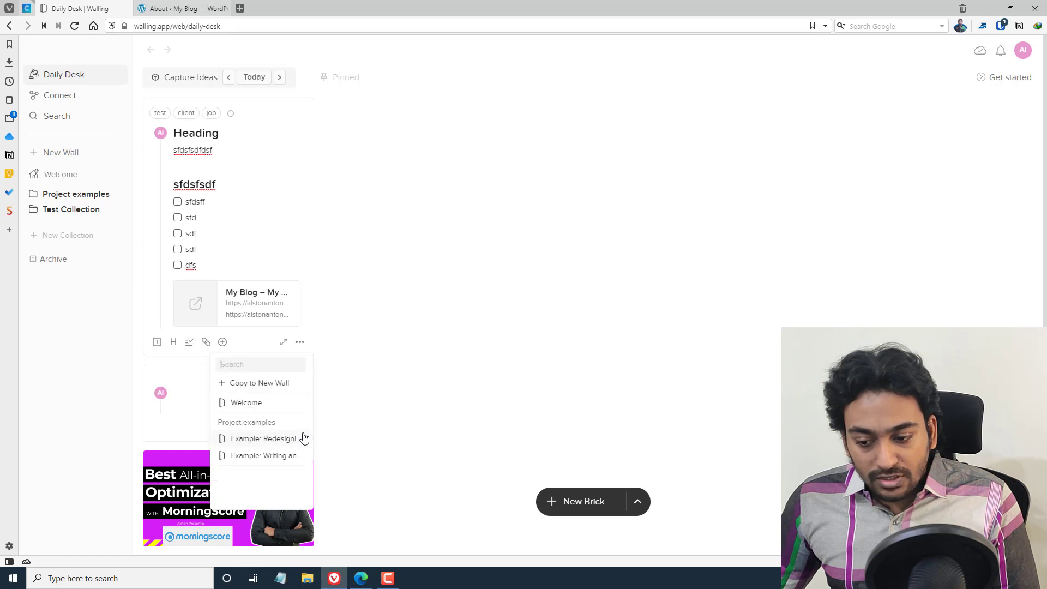
left_click(402, 332)
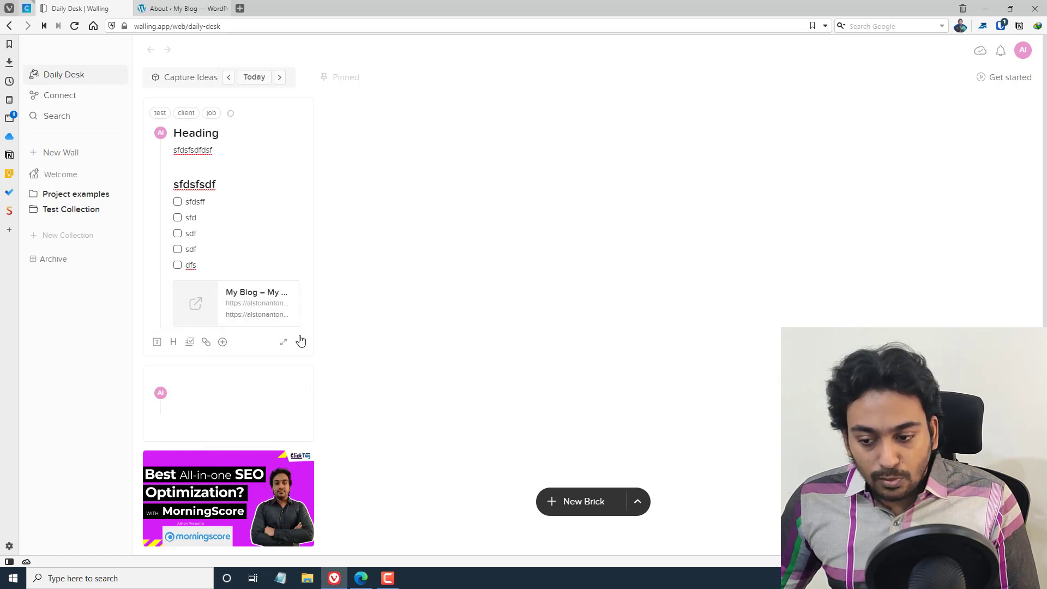
- Set the Heading brick's background colour to salmon
left_click(300, 342)
left_click(259, 453)
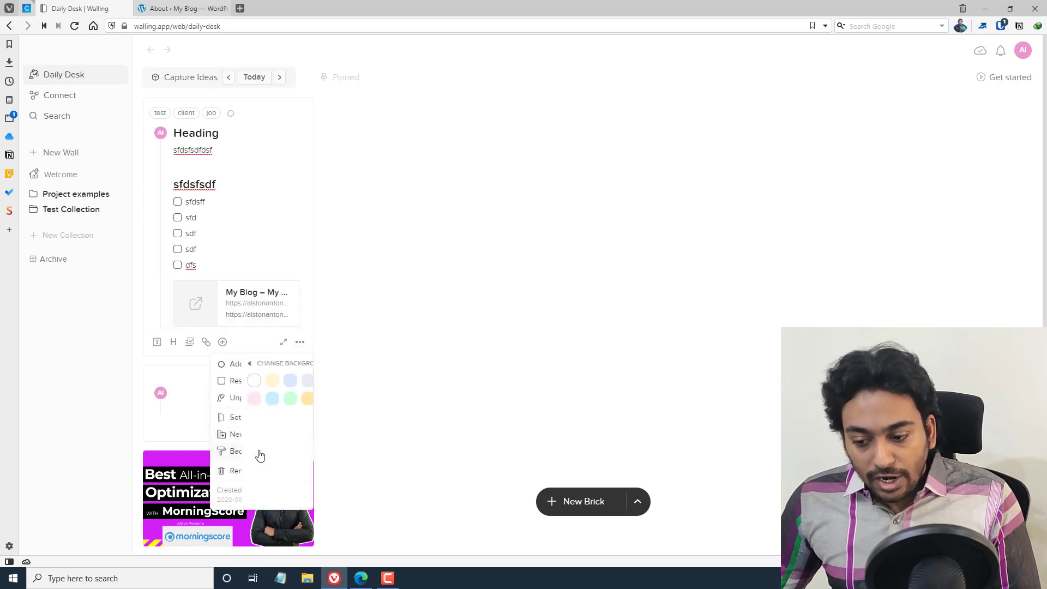
left_click(294, 401)
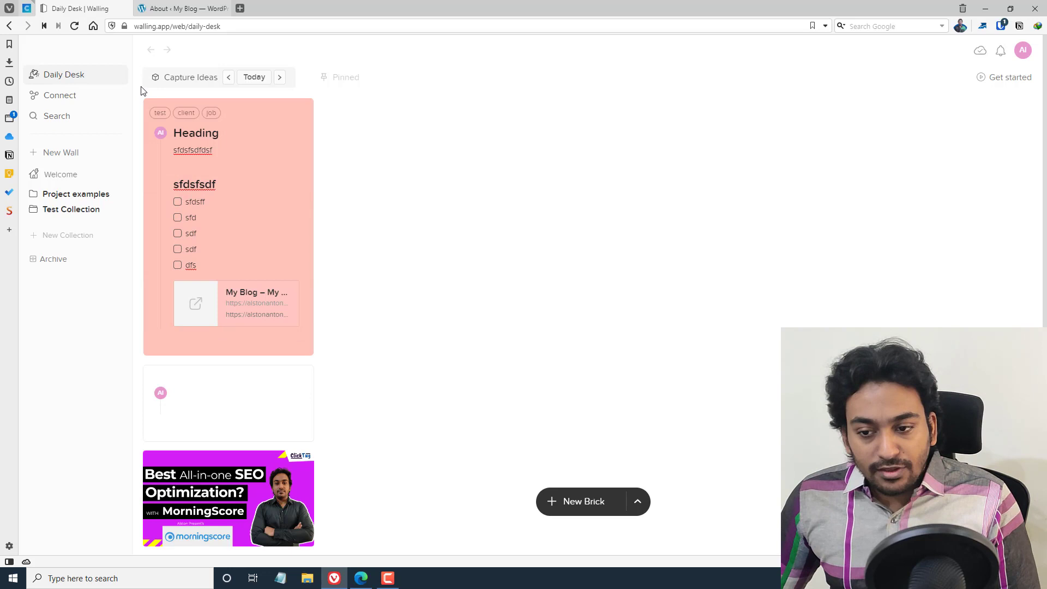
- Browse Daily Desk for Tomorrow, Yesterday and 29th Aug, return to Today, then open Connect
left_click(279, 78)
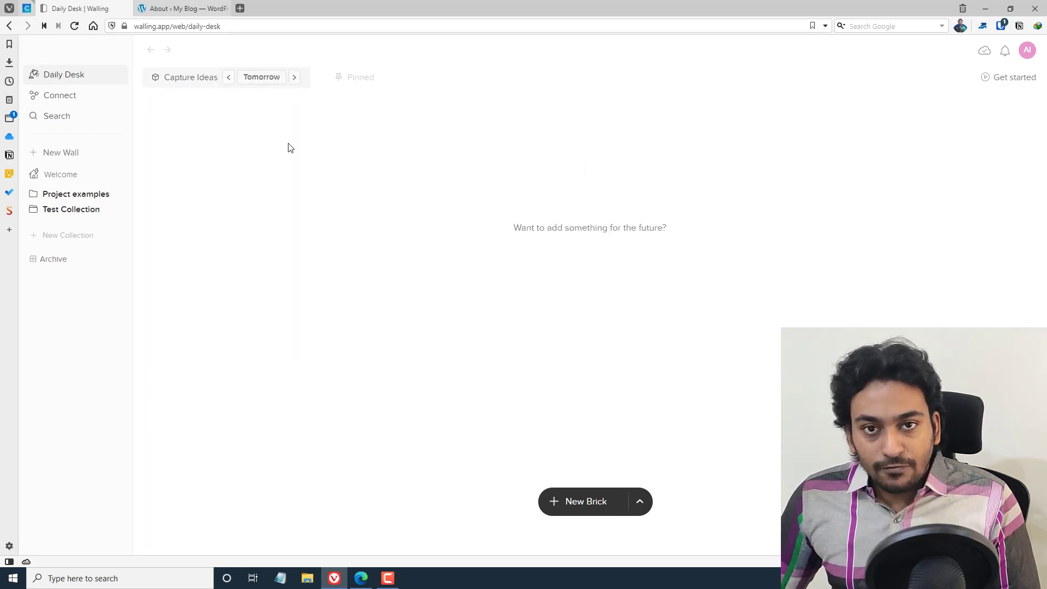
left_click(230, 79)
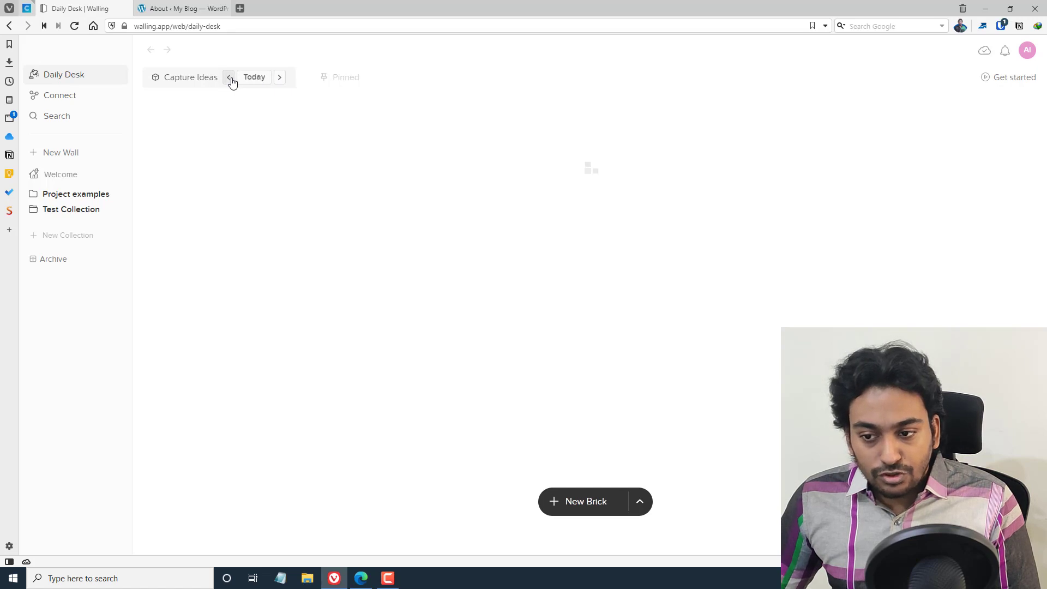
left_click(229, 80)
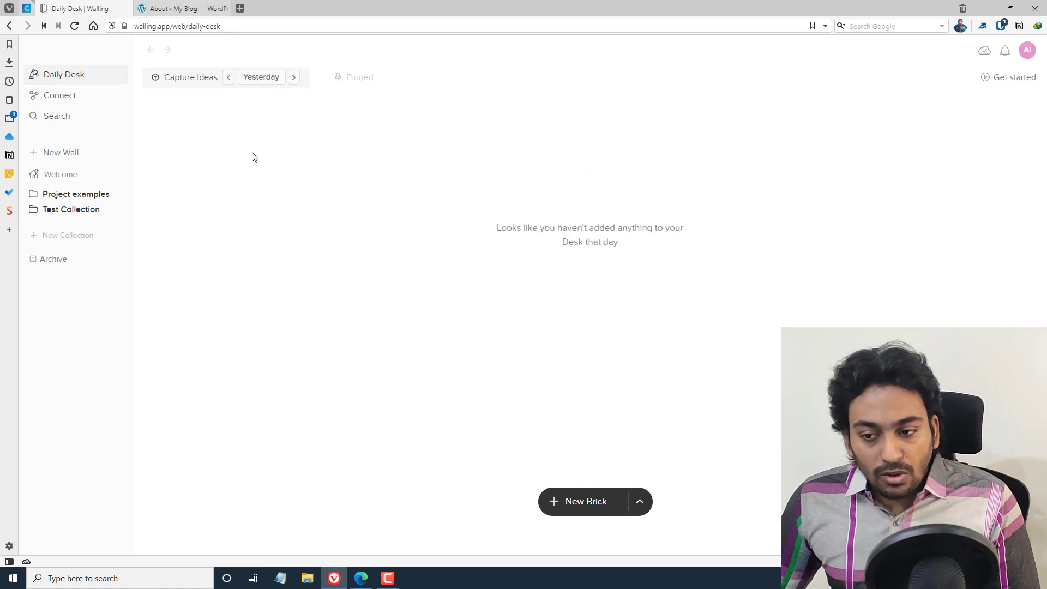
left_click(289, 79)
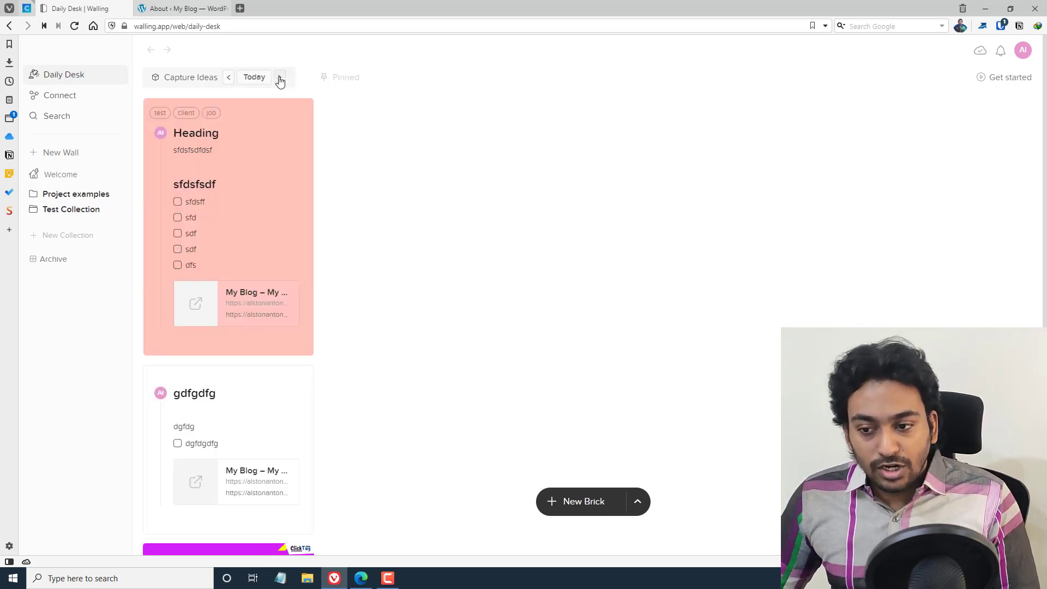
left_click(280, 79)
left_click(294, 79)
left_click(228, 77)
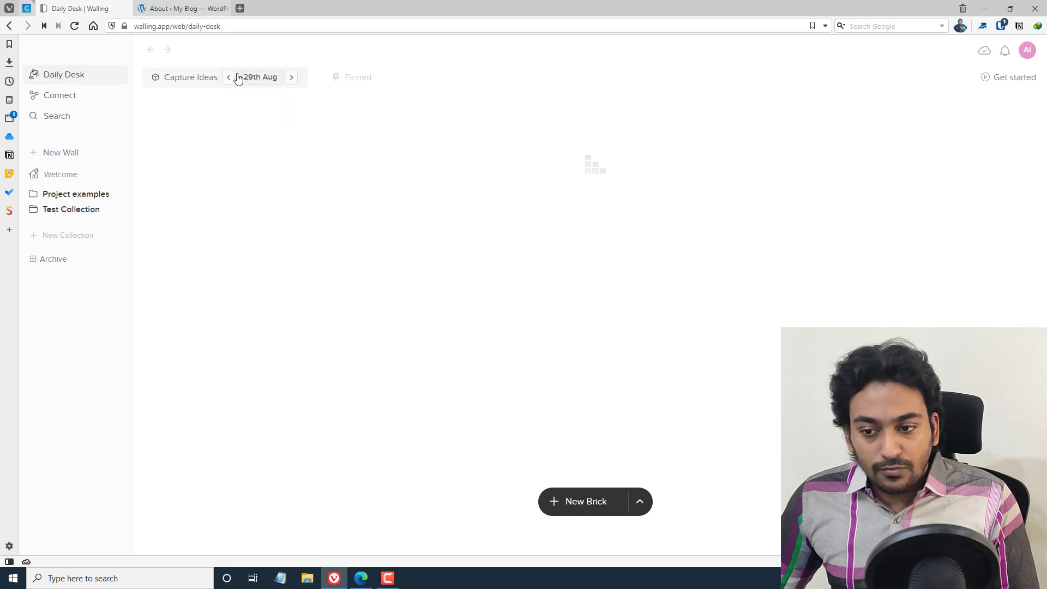
left_click(228, 77)
left_click(228, 77)
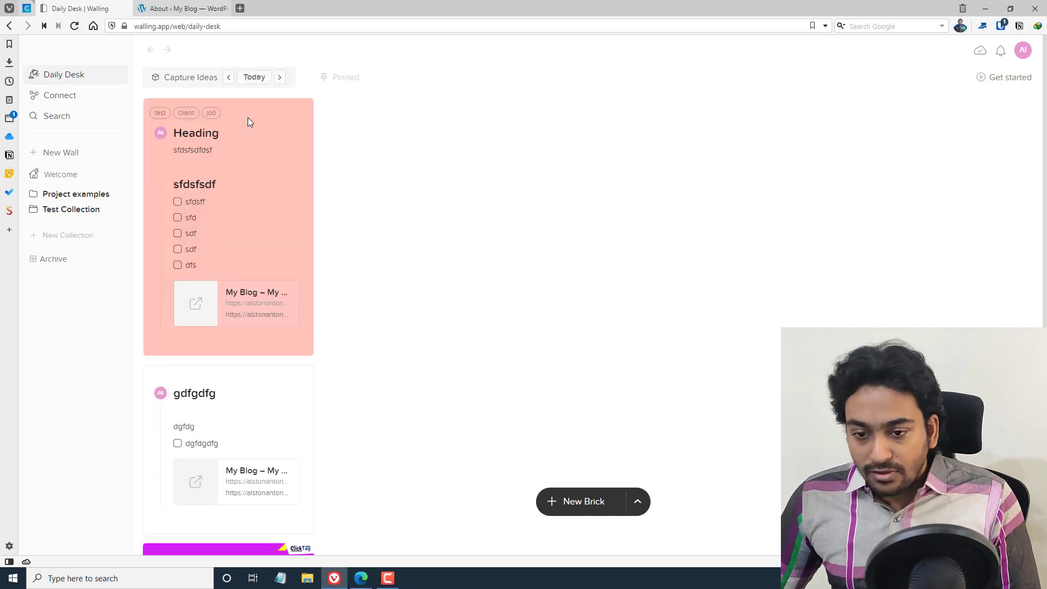
left_click(56, 98)
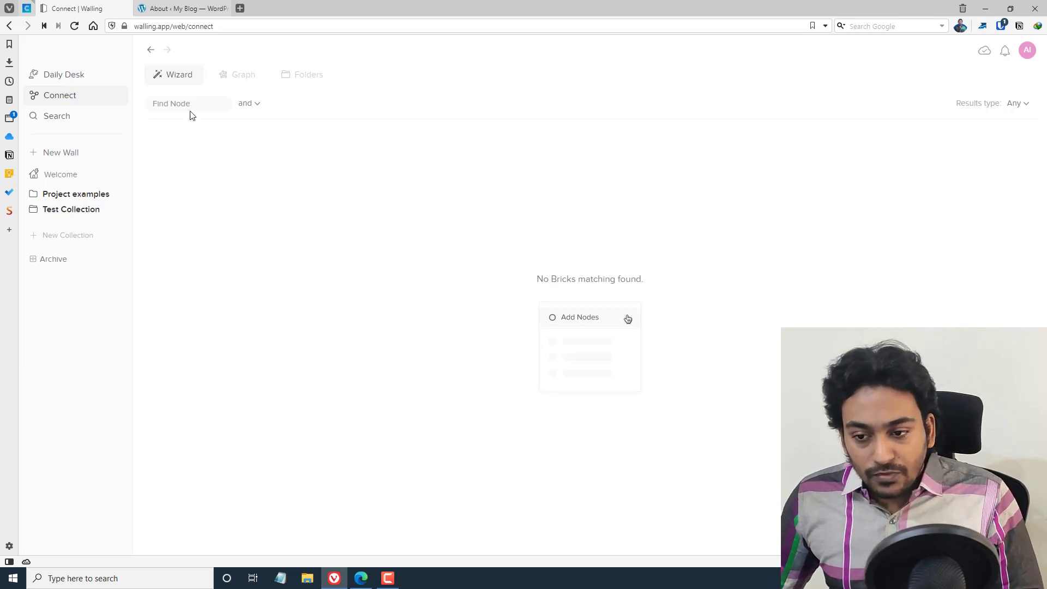
- In the Wizard, filter bricks by the client, job and Some Topic nodes
left_click(172, 102)
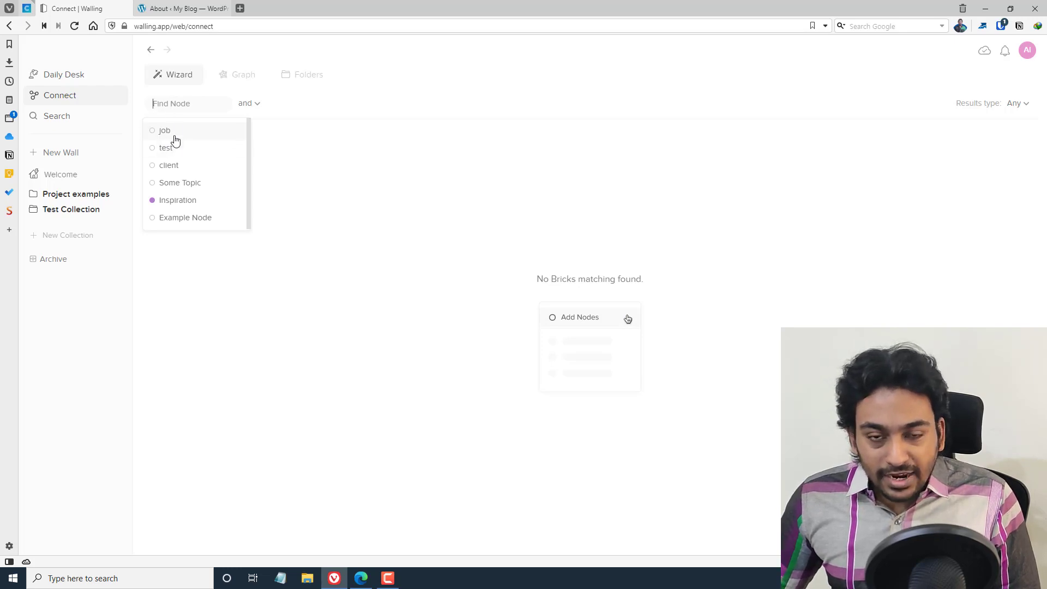
left_click(175, 168)
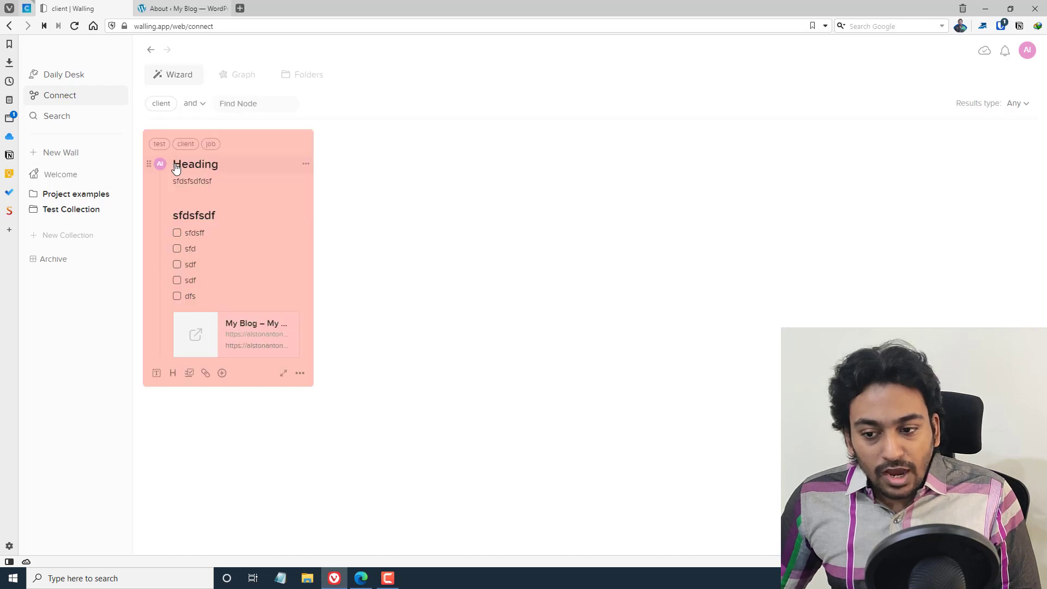
left_click(209, 110)
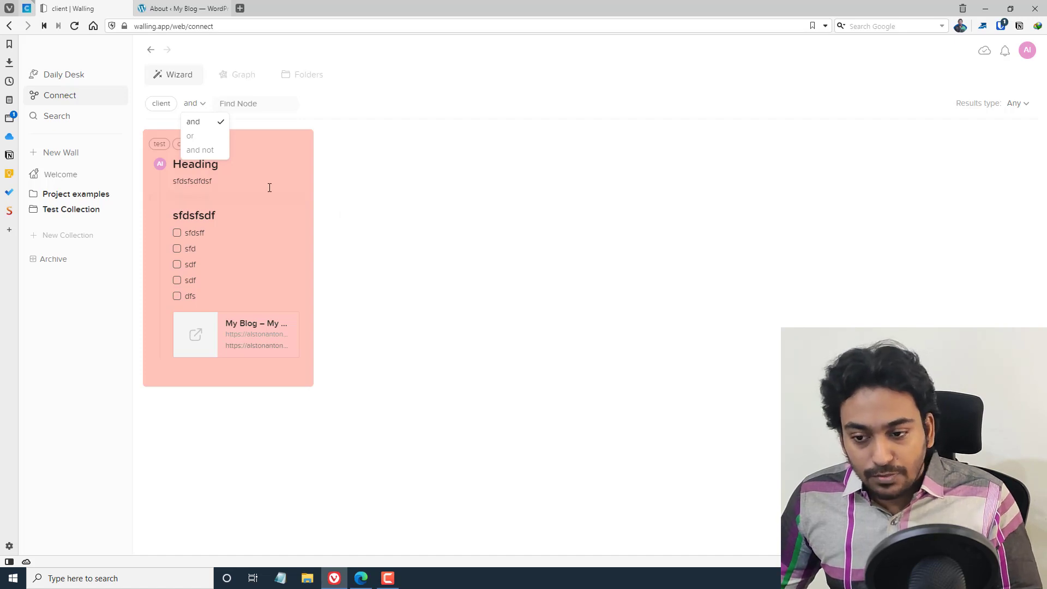
left_click(203, 127)
left_click(240, 104)
left_click(238, 135)
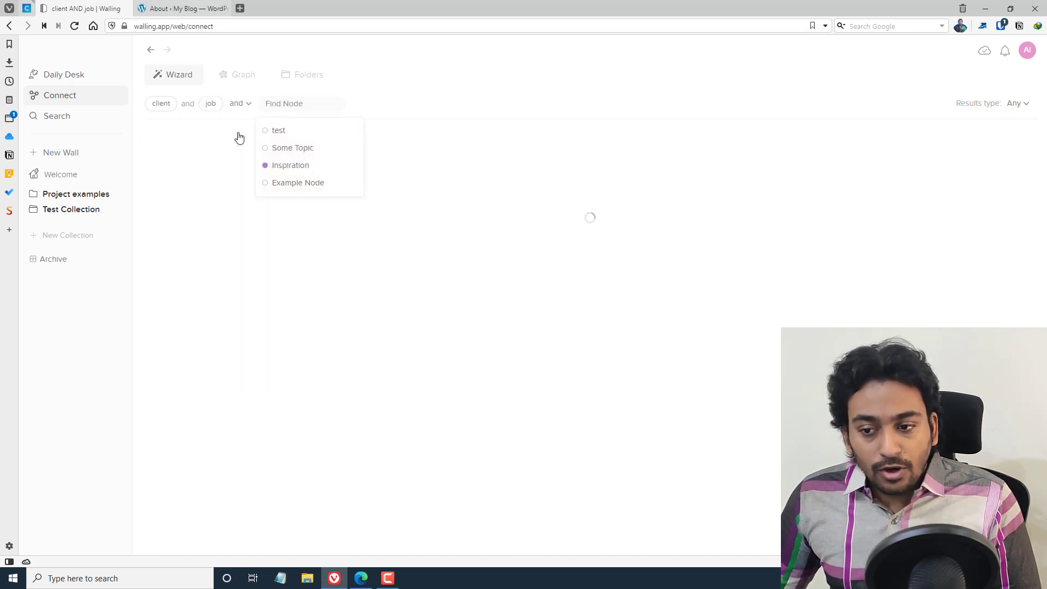
left_click(267, 103)
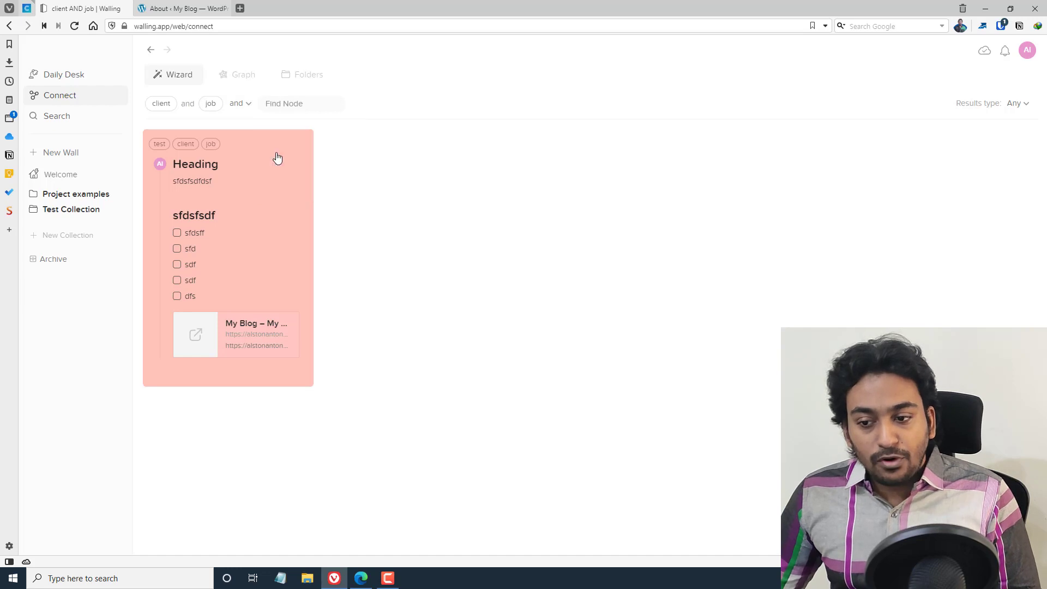
left_click(280, 135)
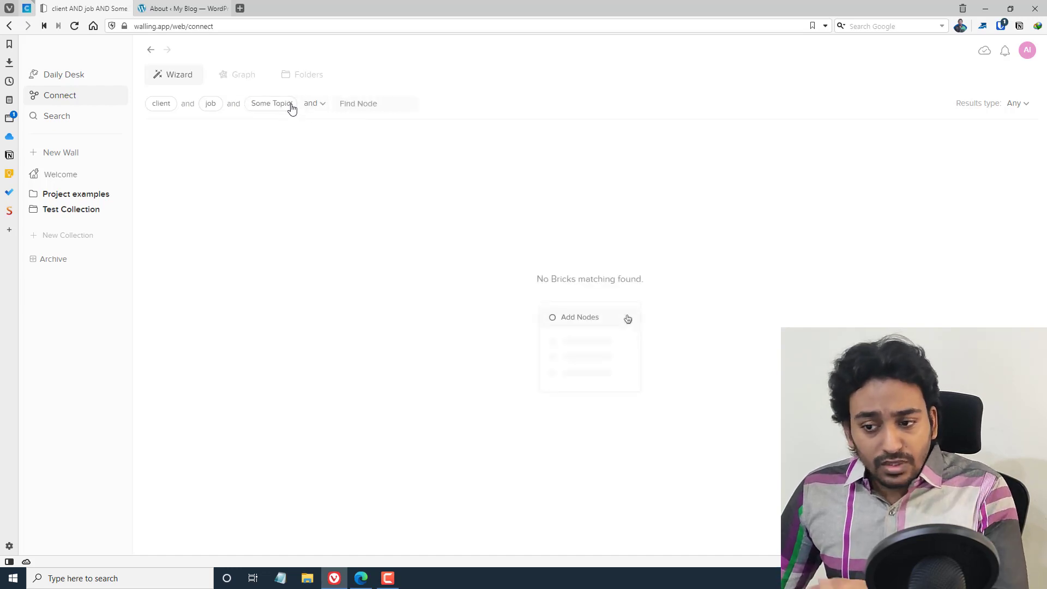
- Remove the Some Topic, client and job filter chips and view the Results type choices
left_click(291, 104)
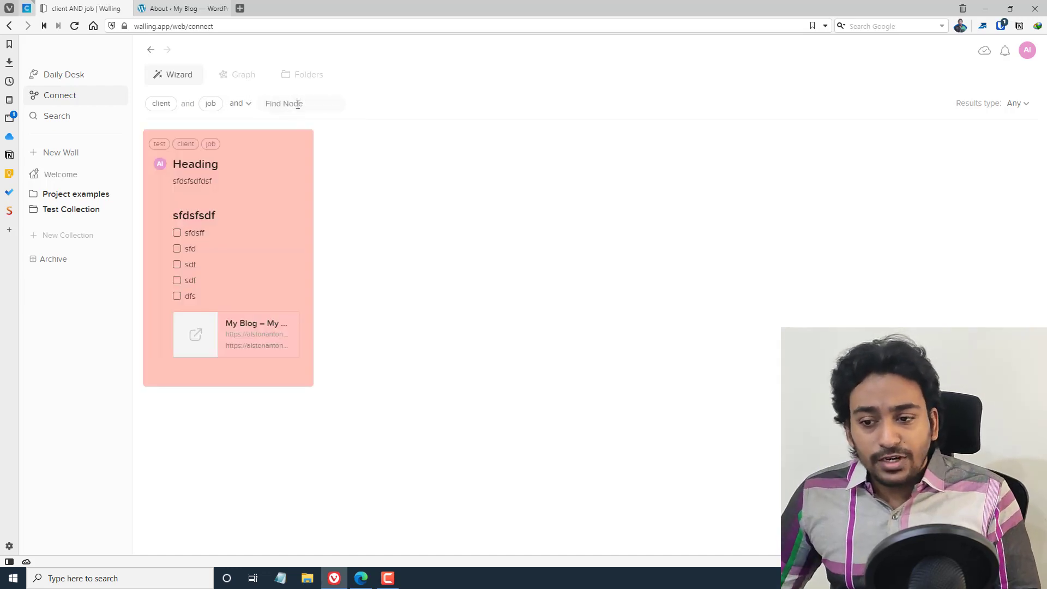
left_click(170, 104)
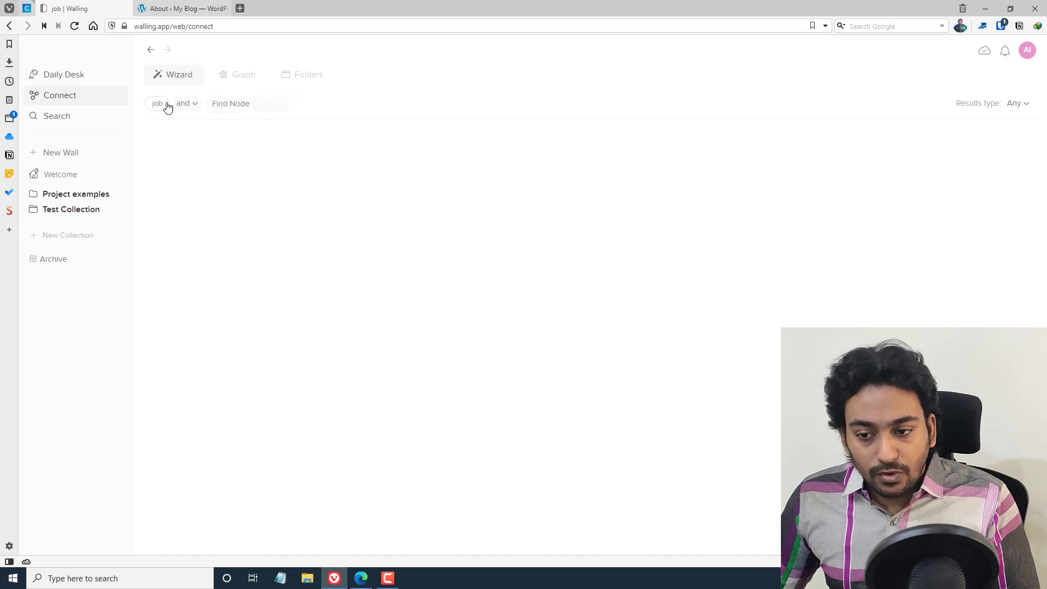
left_click(166, 106)
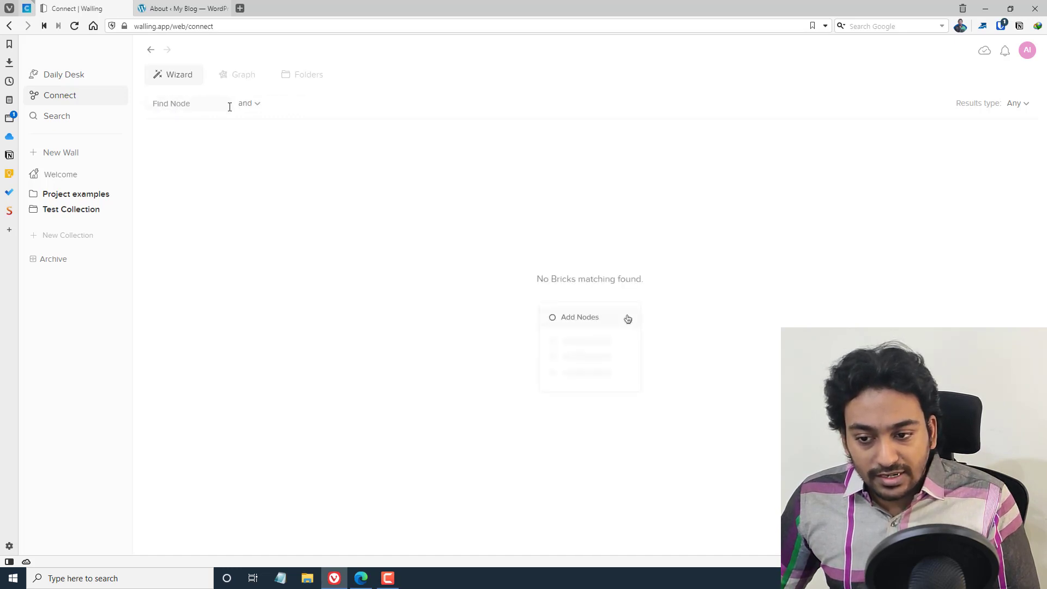
left_click(194, 102)
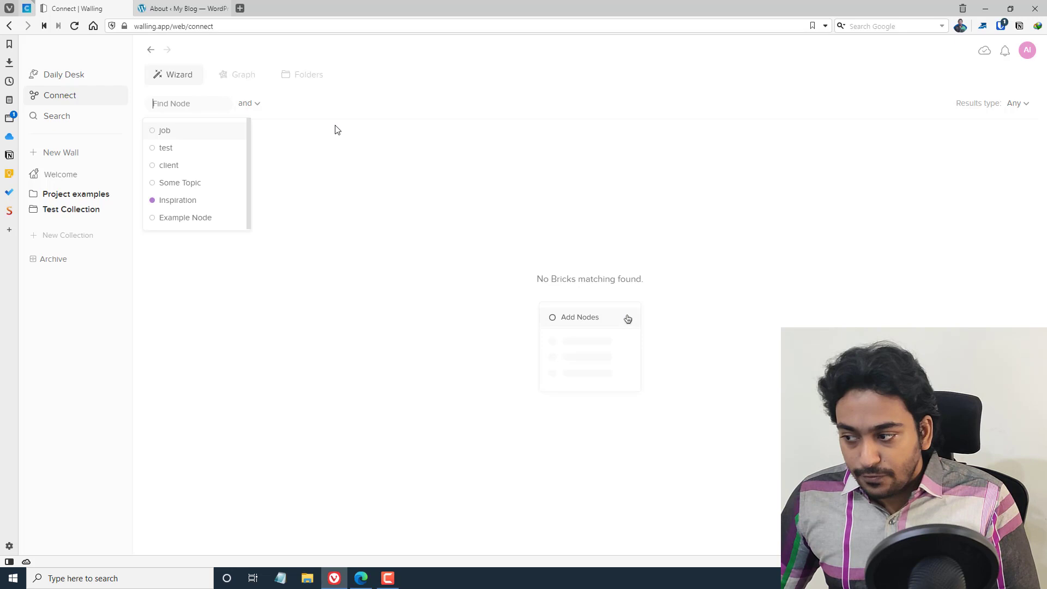
left_click(1016, 104)
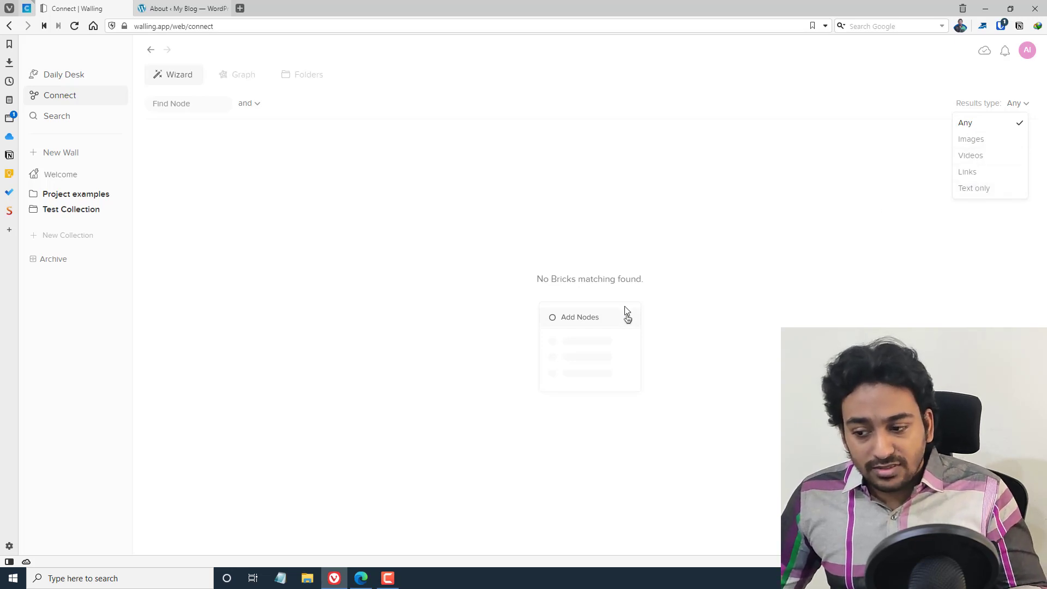
- Show the Connect node graph, where job, test and client link in a triangle
left_click(241, 78)
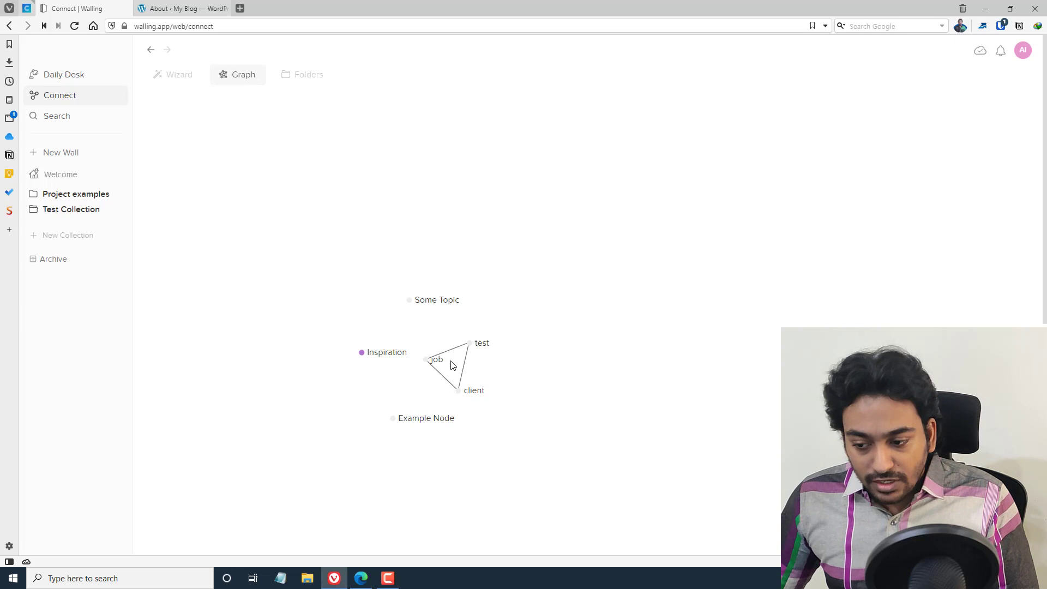
left_click_drag(451, 364, 410, 284)
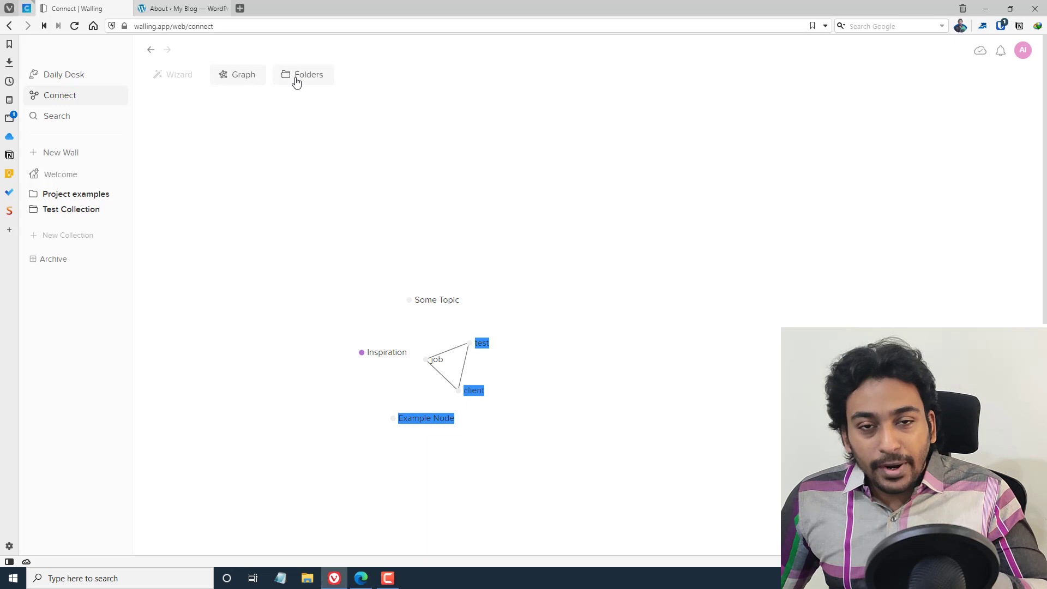
- Filter Connect by the Inspiration folder node, stop briefly at Daily Desk, then return to Connect
left_click(297, 83)
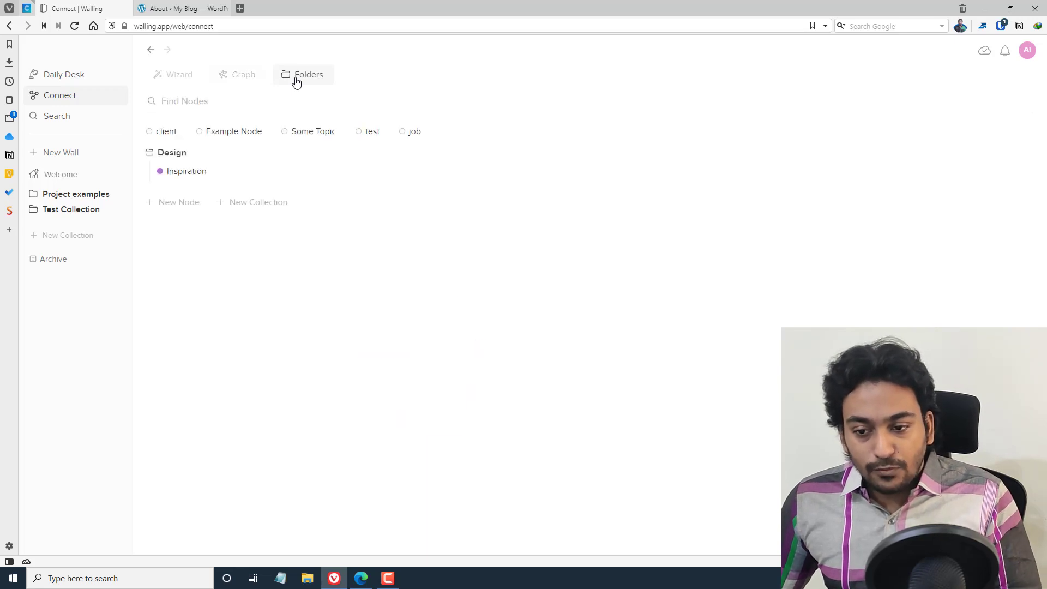
left_click(182, 173)
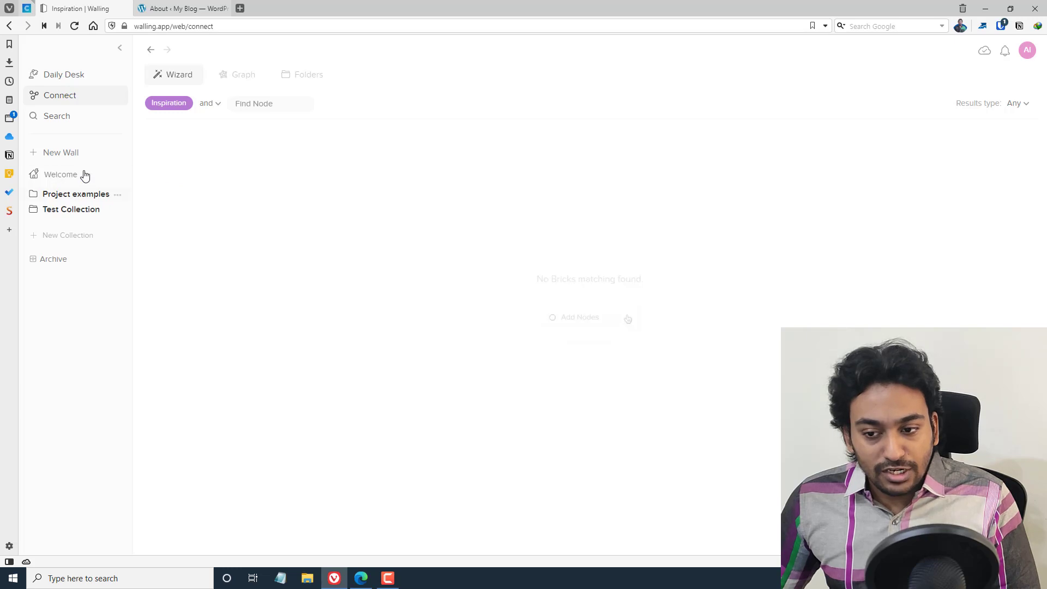
left_click(150, 50)
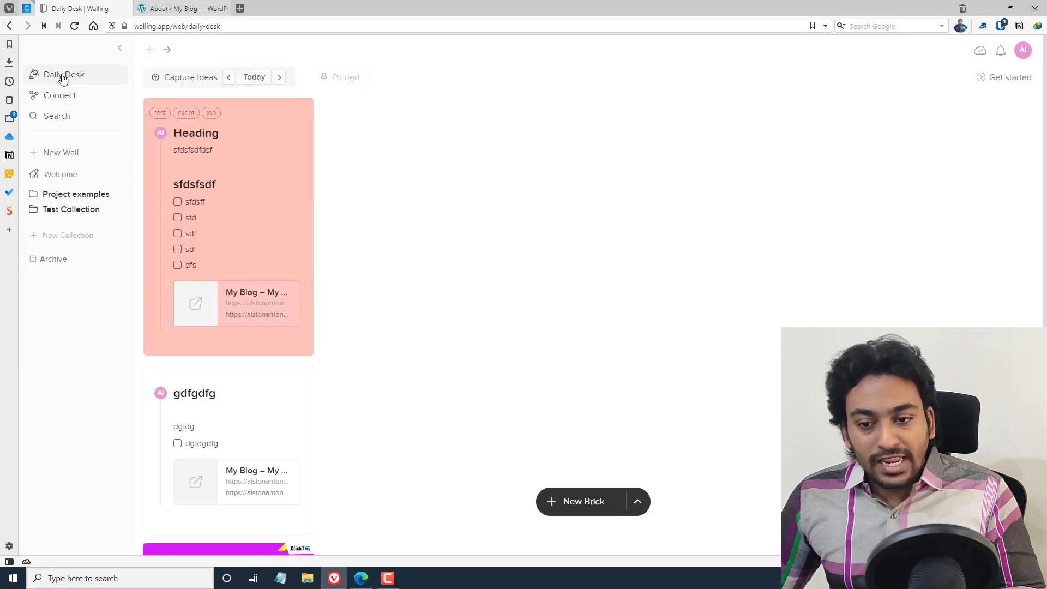
left_click(62, 78)
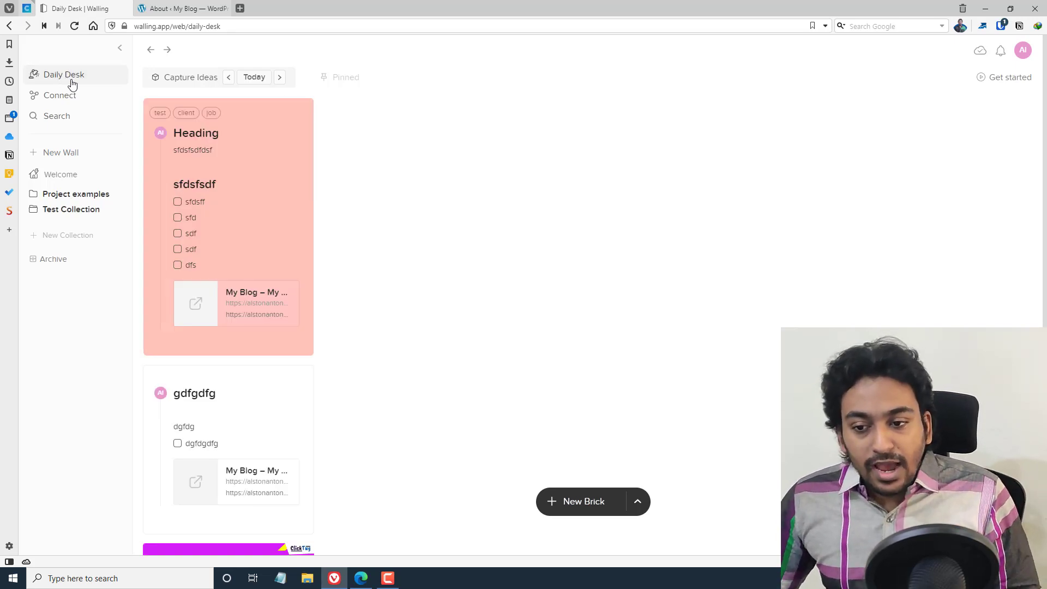
mouse_move(204, 118)
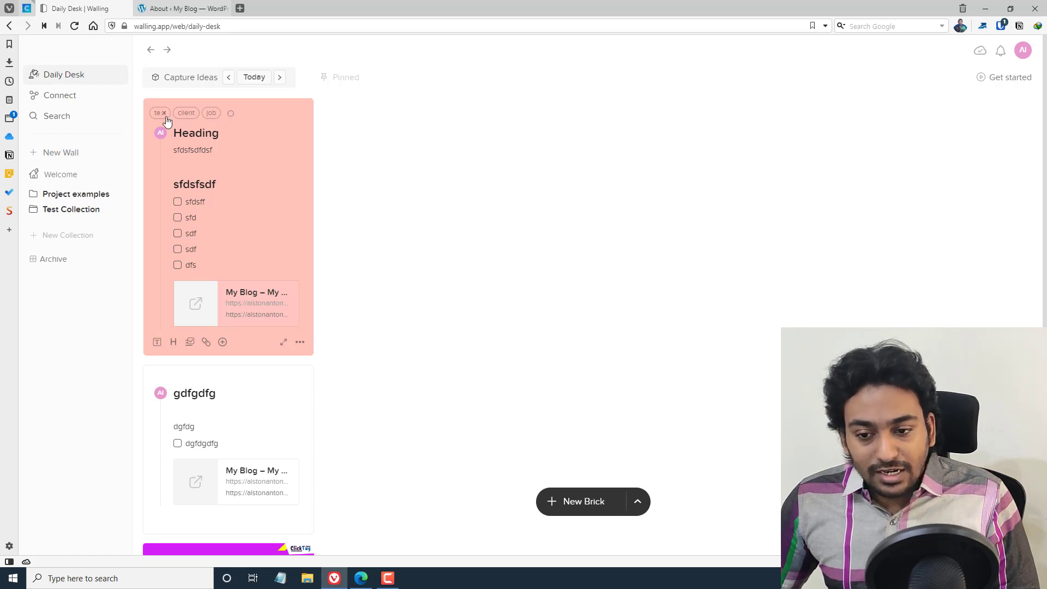
left_click(61, 100)
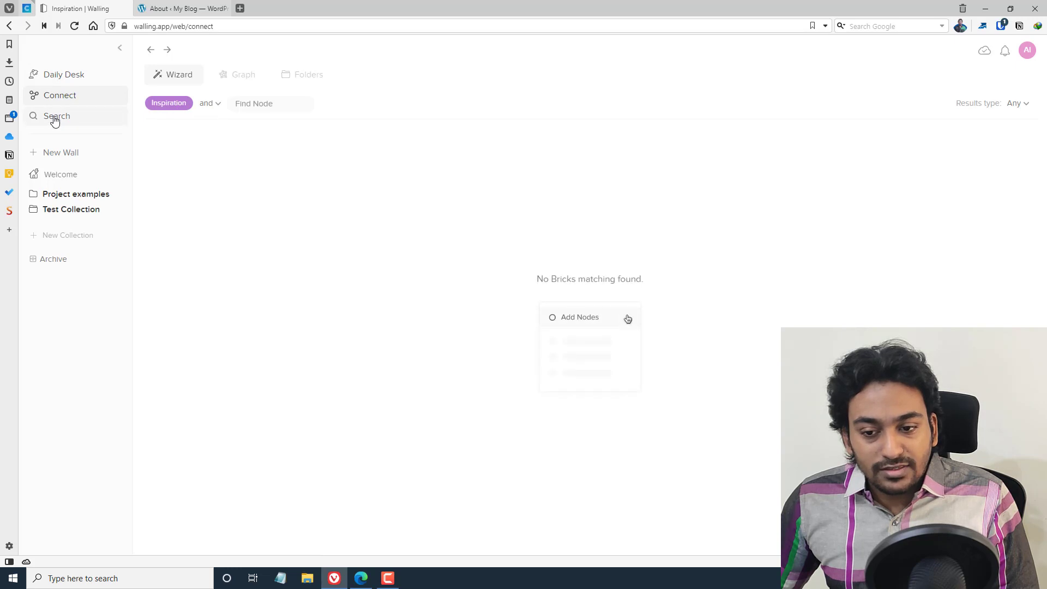
- Search everything for 'test', which returns no results
left_click(54, 120)
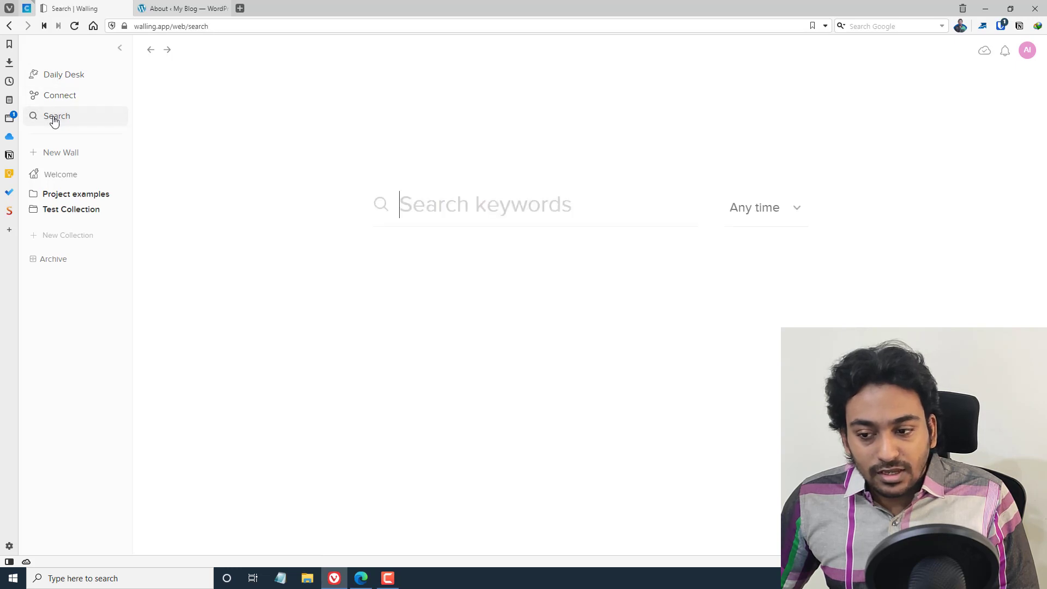
left_click(518, 205)
type("test")
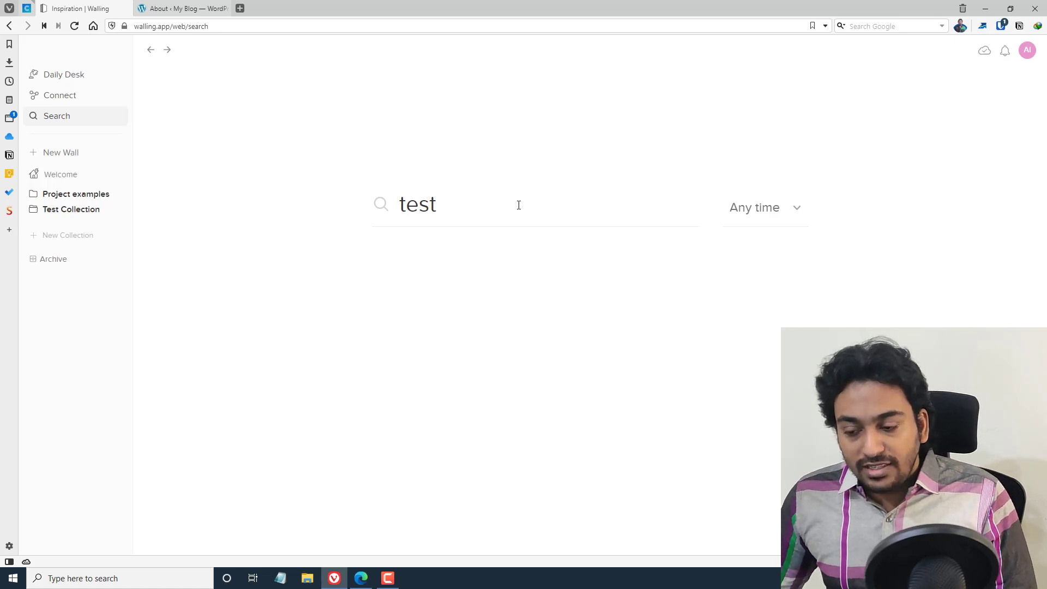
key("Return")
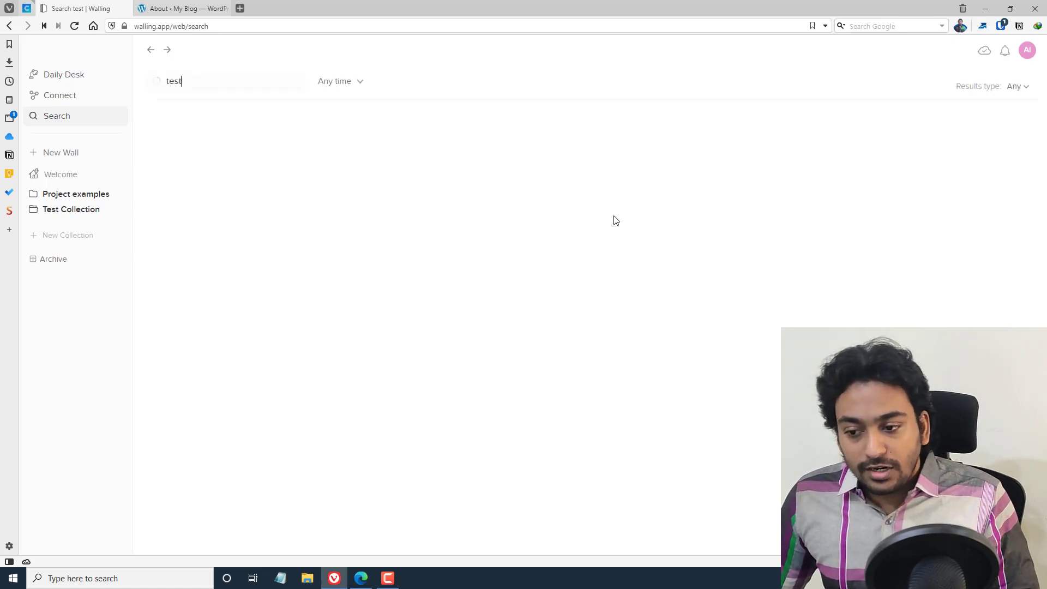
- Check the Any time filter, then clear 'test' from the search box
left_click(345, 81)
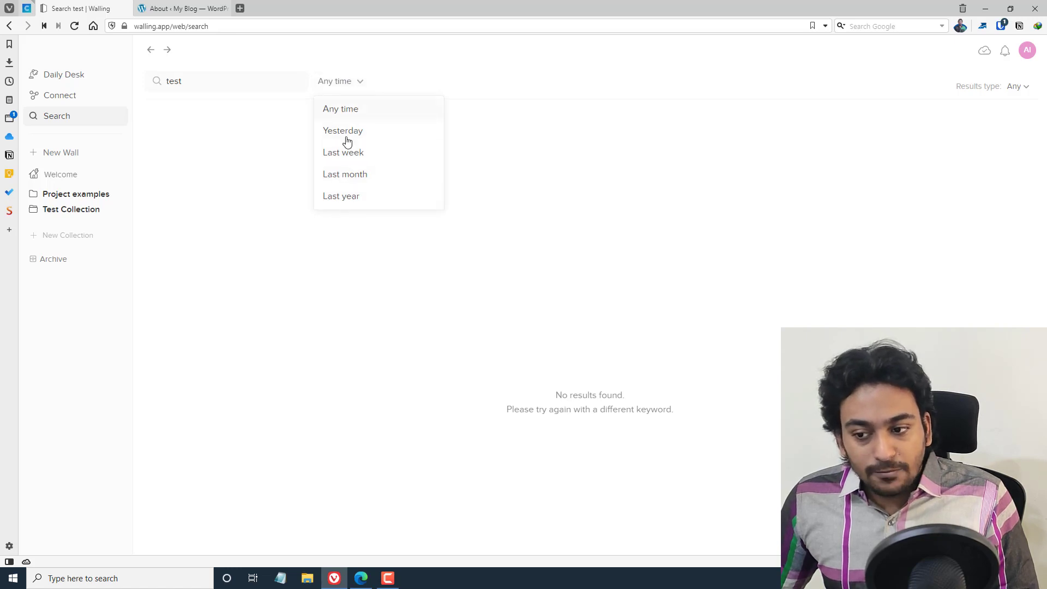
left_click(203, 80)
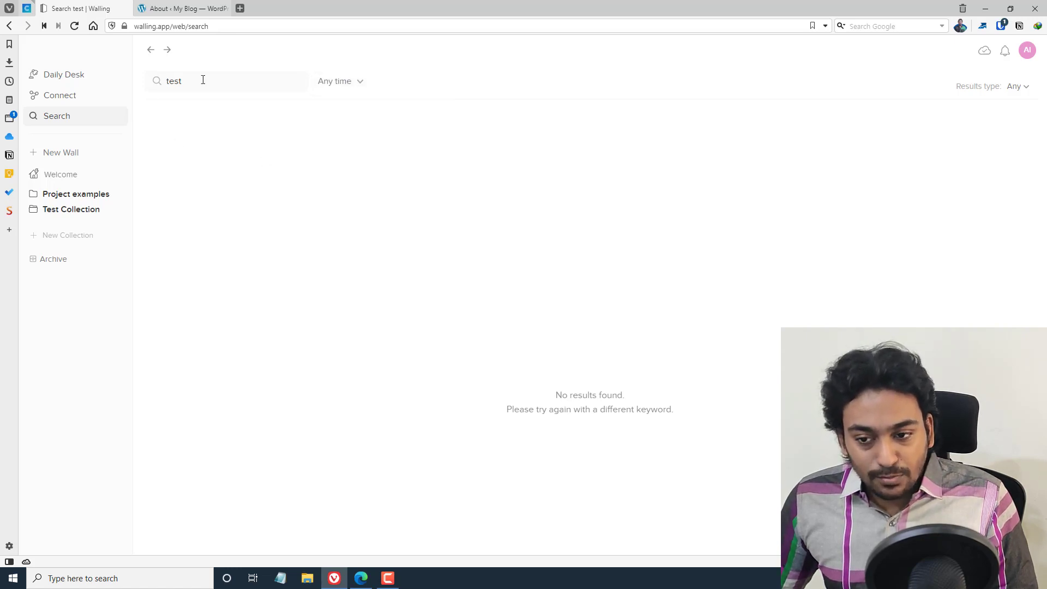
left_click_drag(209, 86, 156, 86)
key("BackSpace")
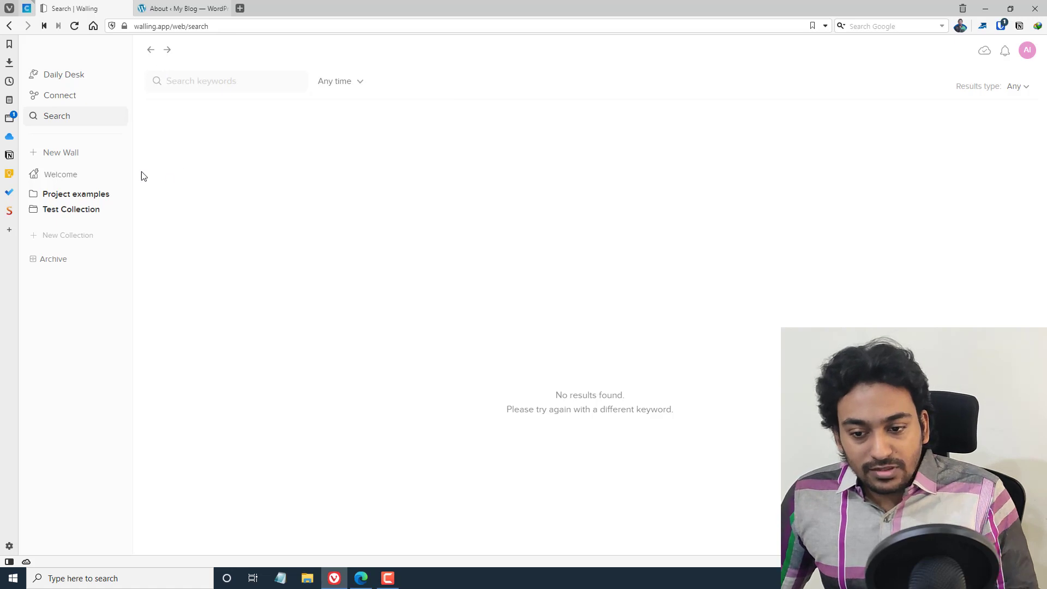
- Open the Welcome wall, scroll through its More section, and expand Project examples
left_click(58, 176)
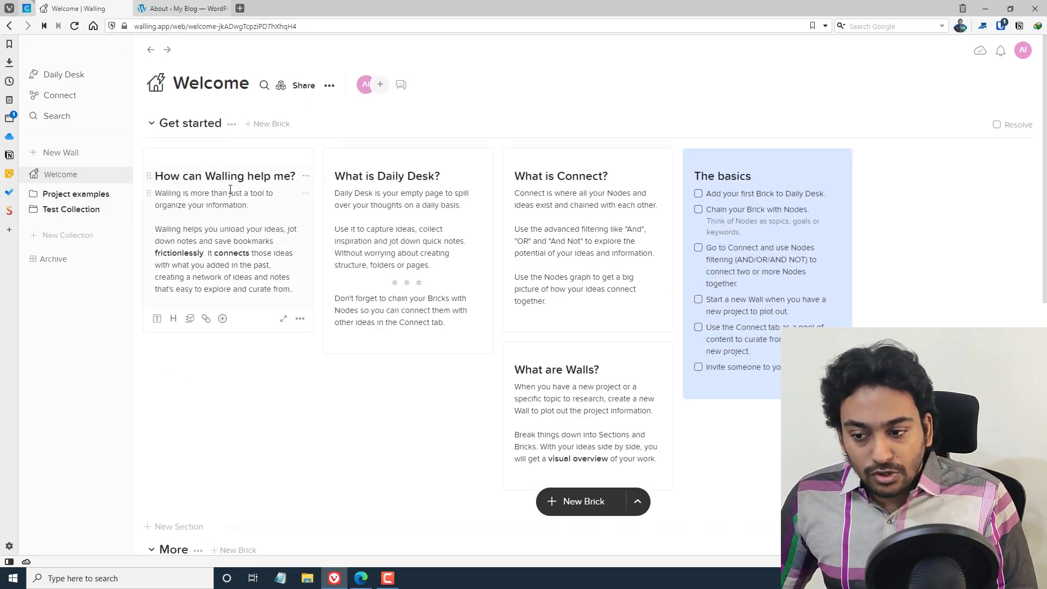
scroll(532, 331, "down", 2)
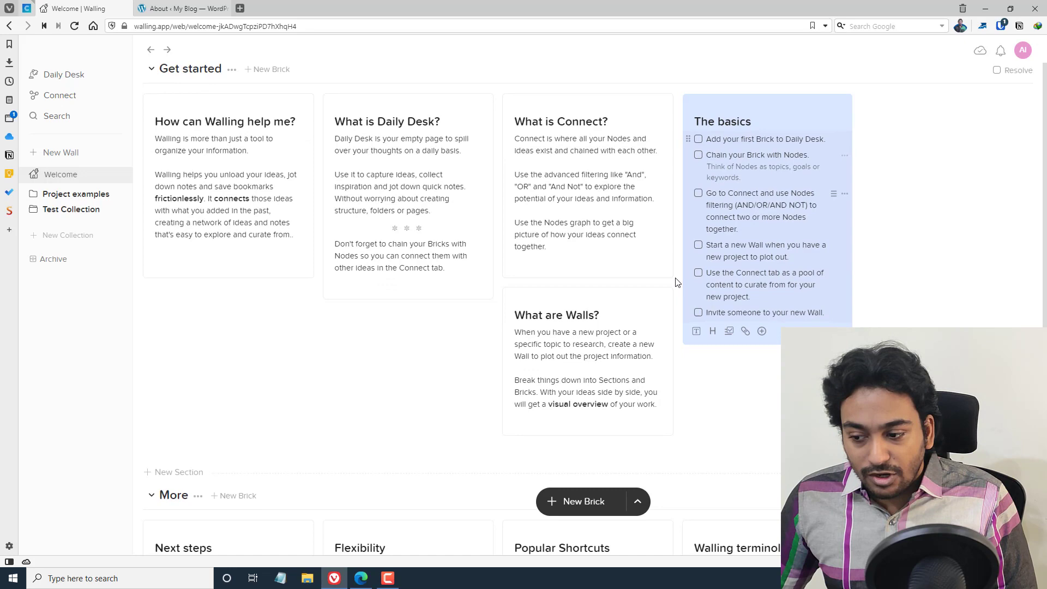
scroll(532, 331, "down", 5)
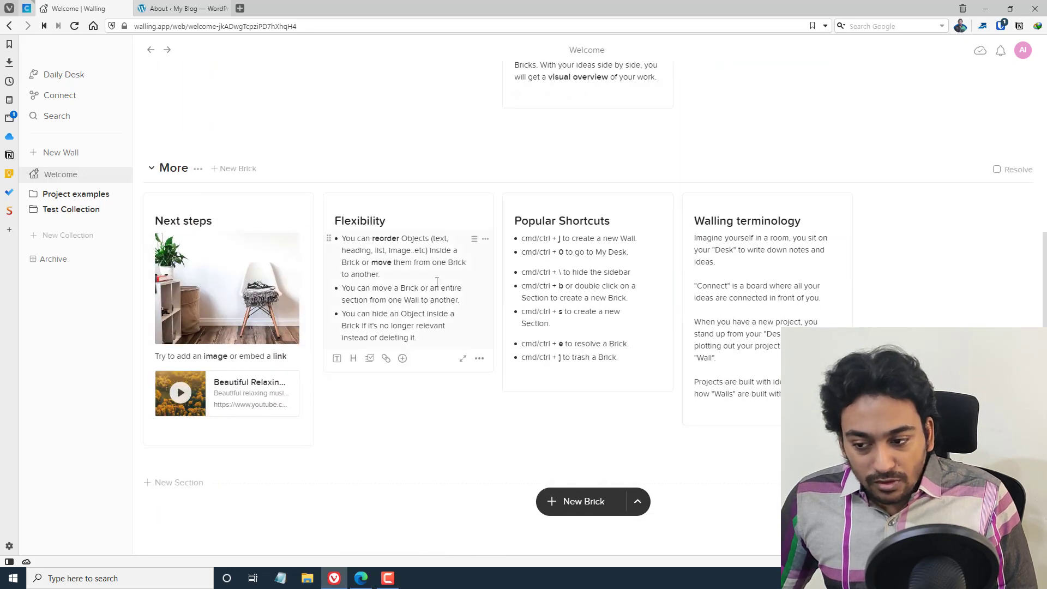
scroll(436, 281, "down", 2)
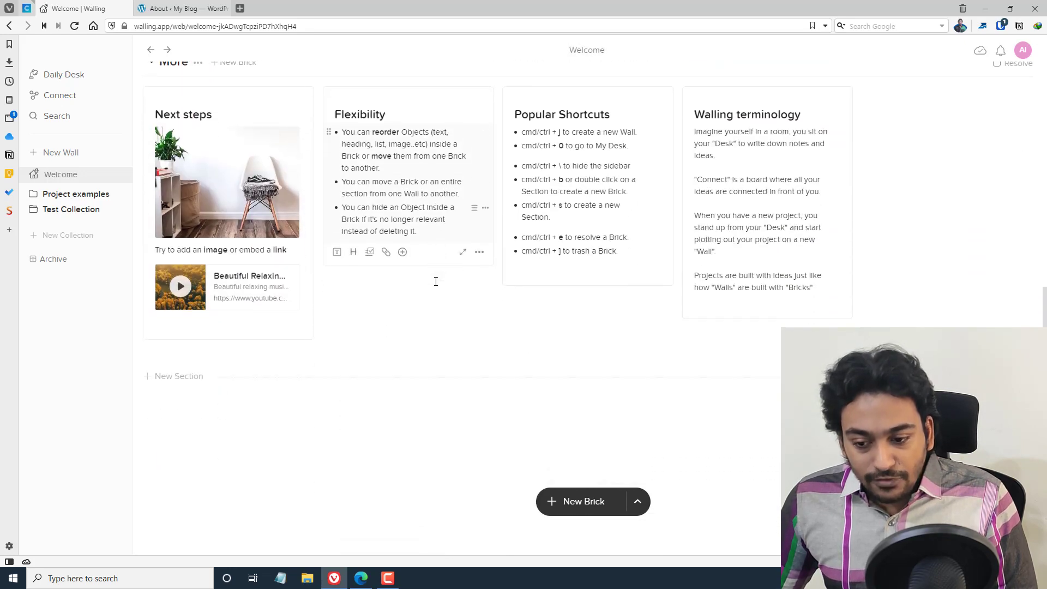
left_click(92, 198)
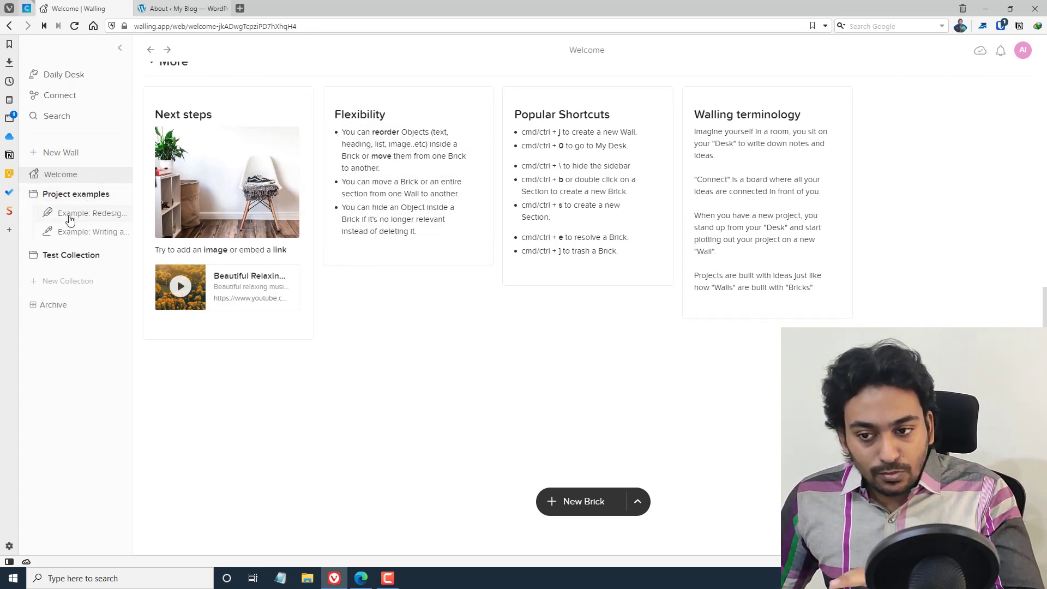
- Open Example: Redesigning our website and comment 'this good' on the first Goals item
left_click(69, 219)
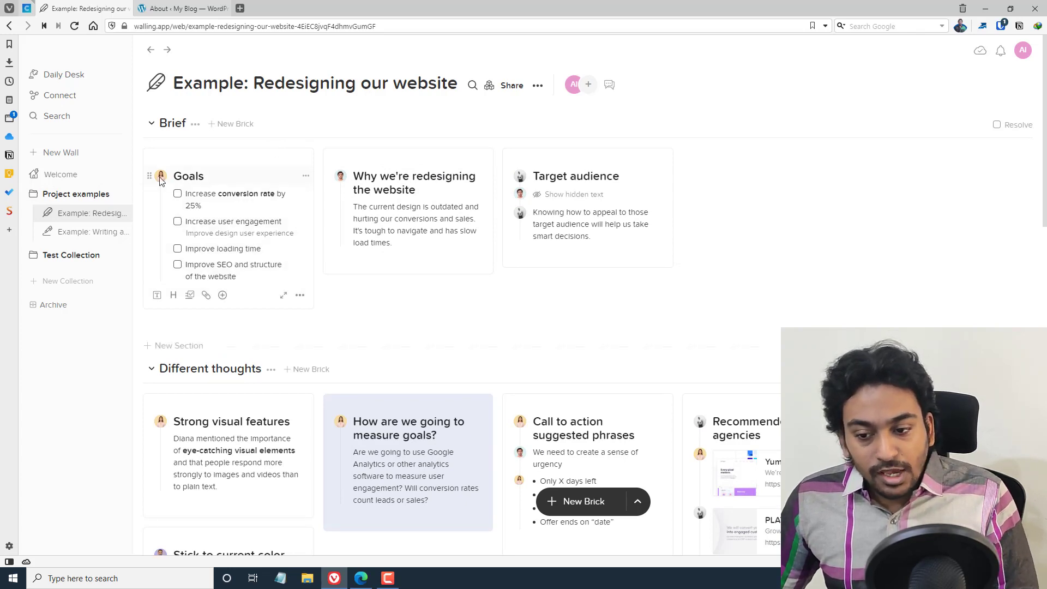
left_click(299, 295)
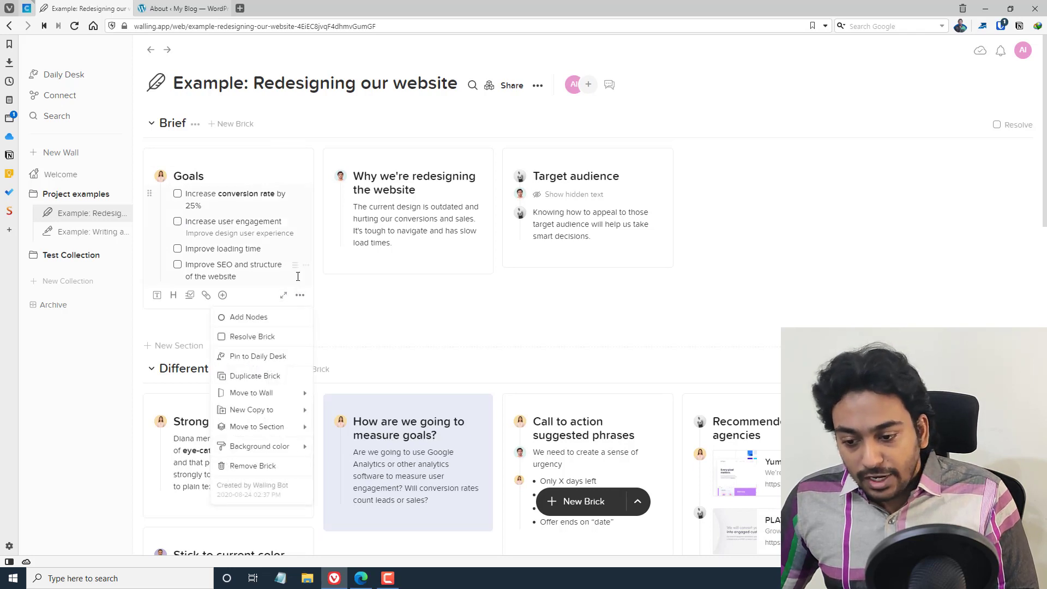
left_click(239, 209)
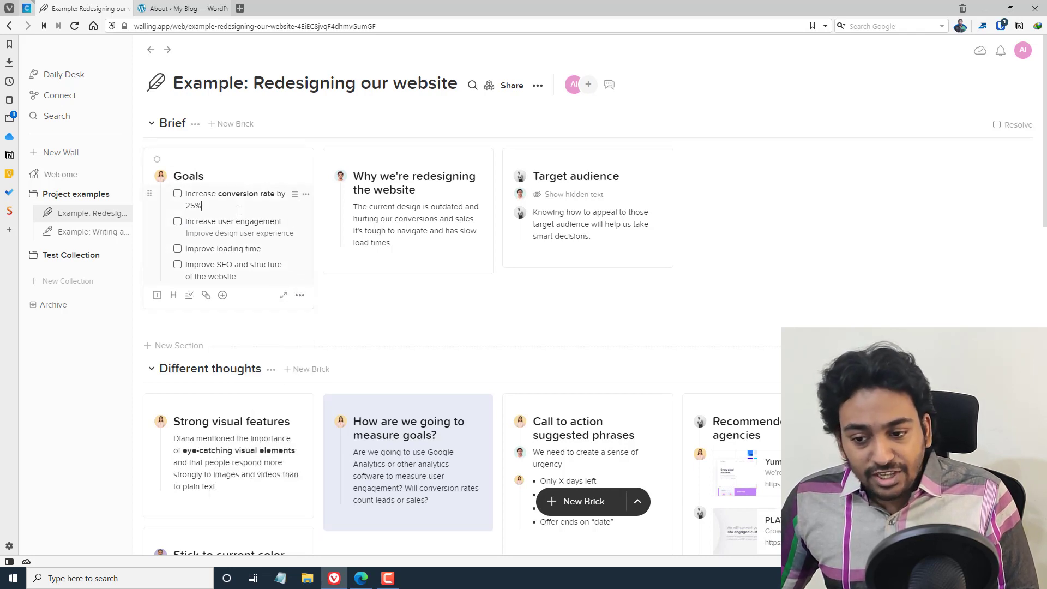
left_click(305, 196)
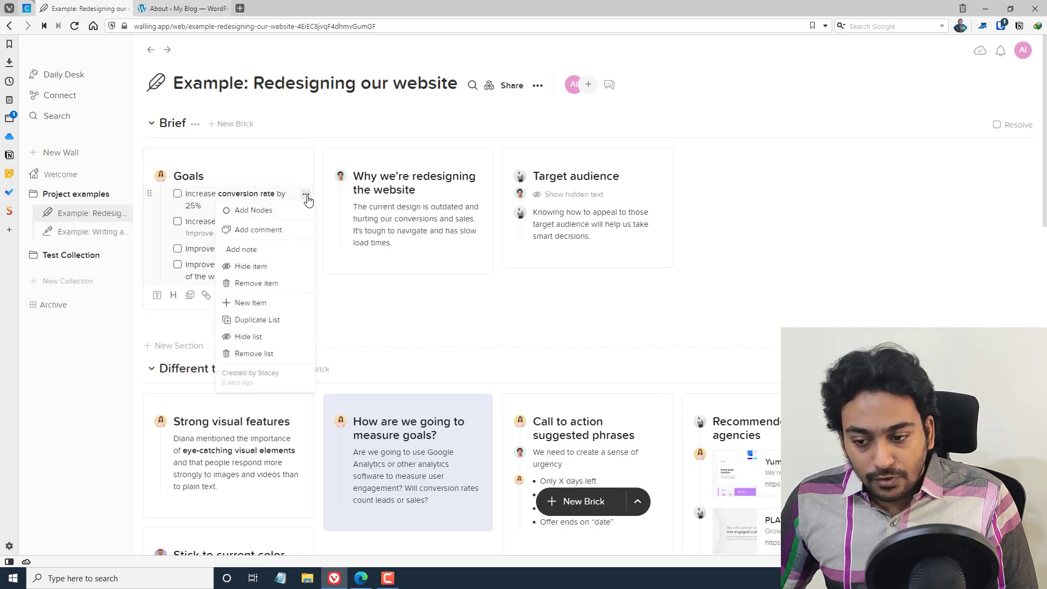
left_click(254, 229)
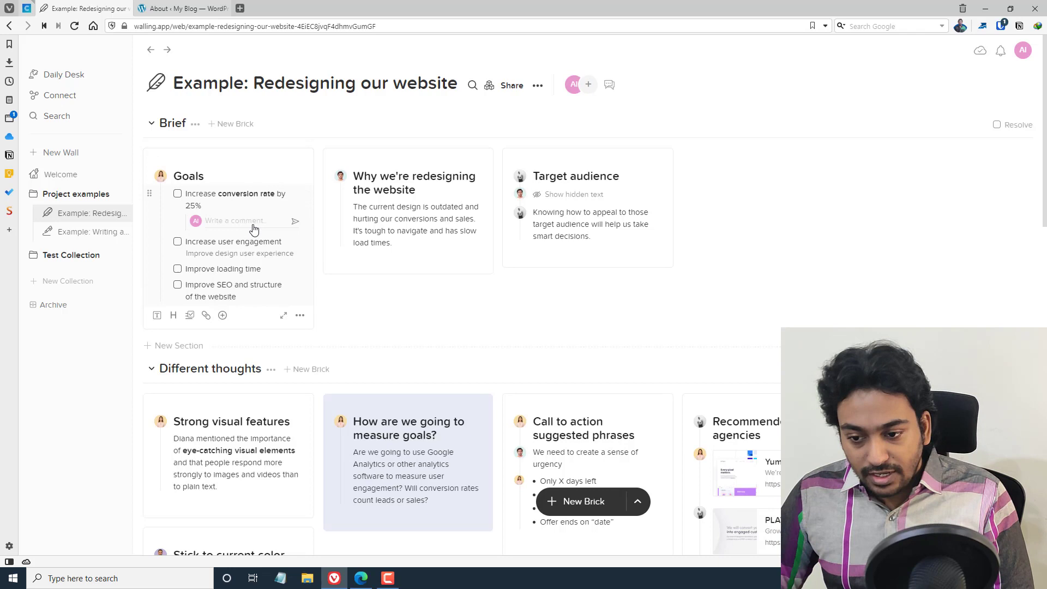
type("this")
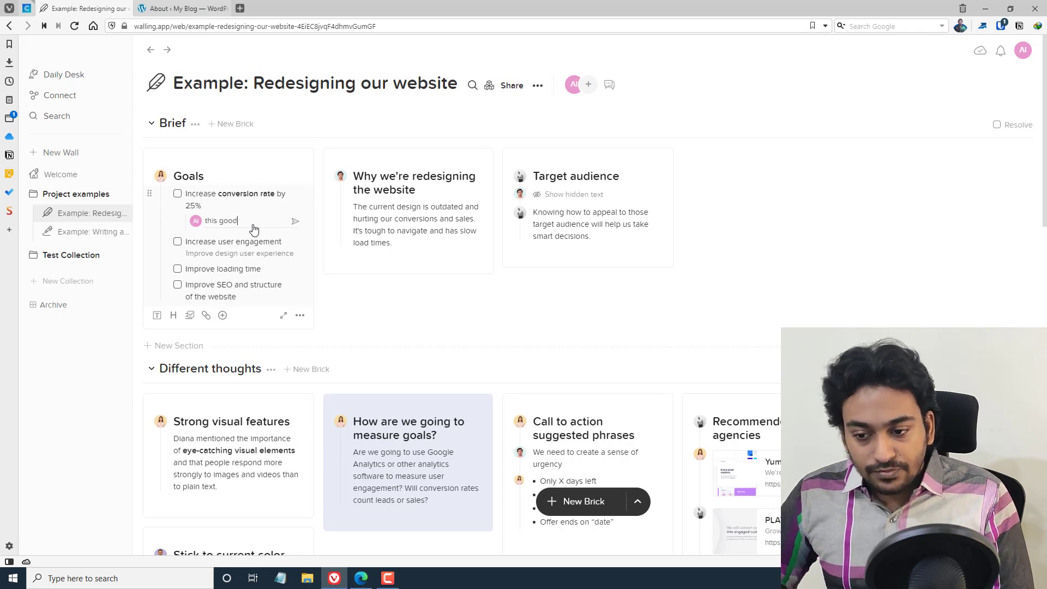
type(" good")
key("Return")
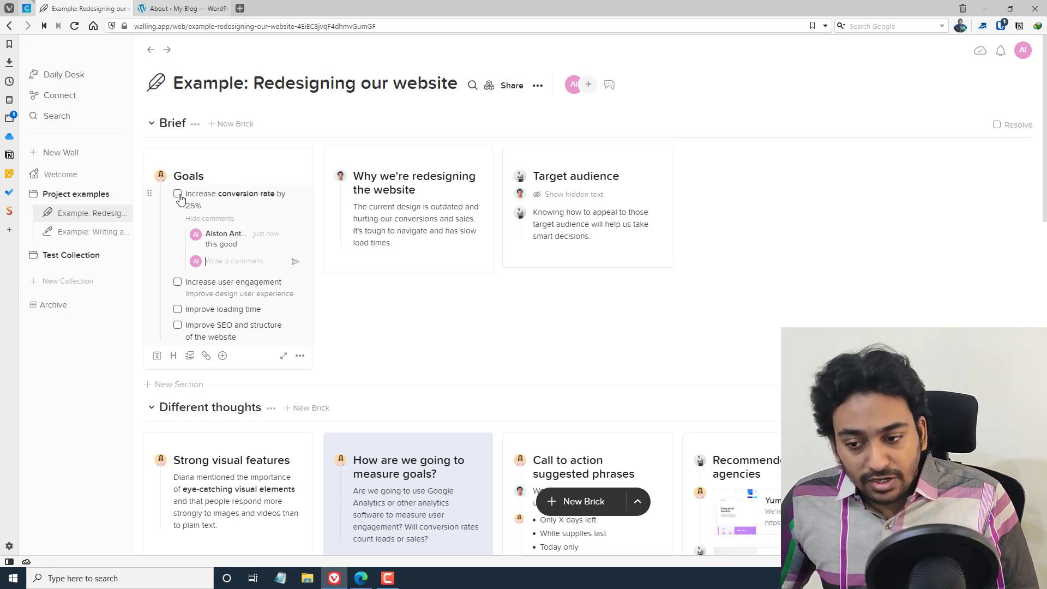
- Mark the discussion on the first Goals item as resolved
left_click(307, 175)
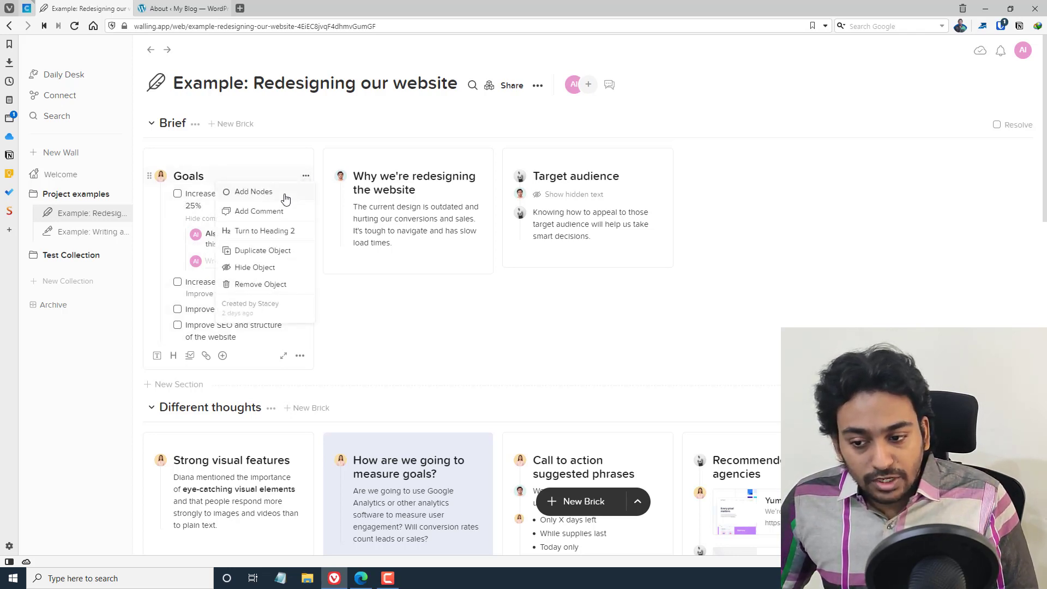
left_click(352, 288)
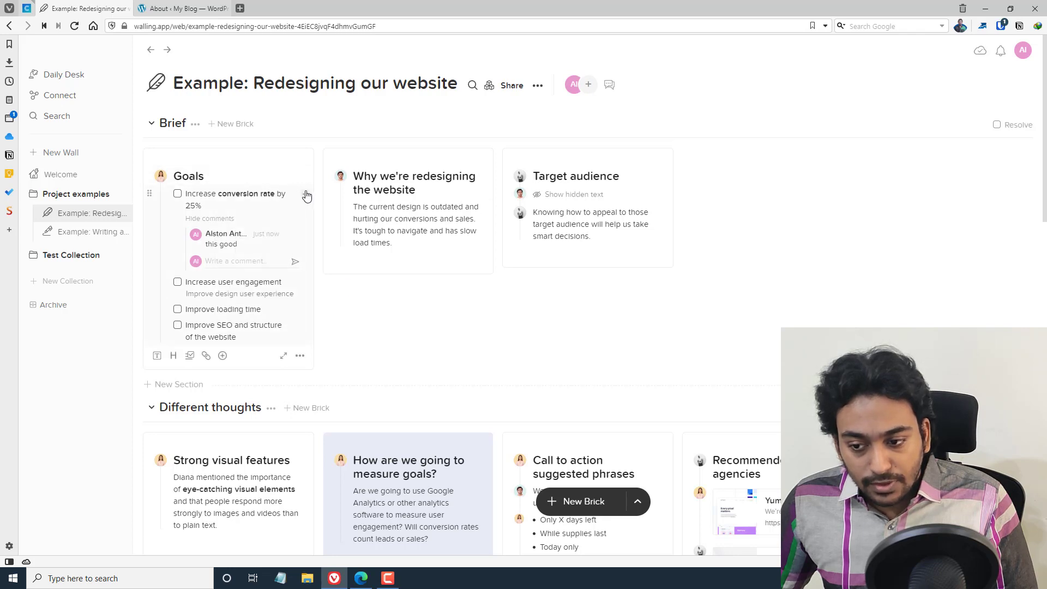
left_click(305, 194)
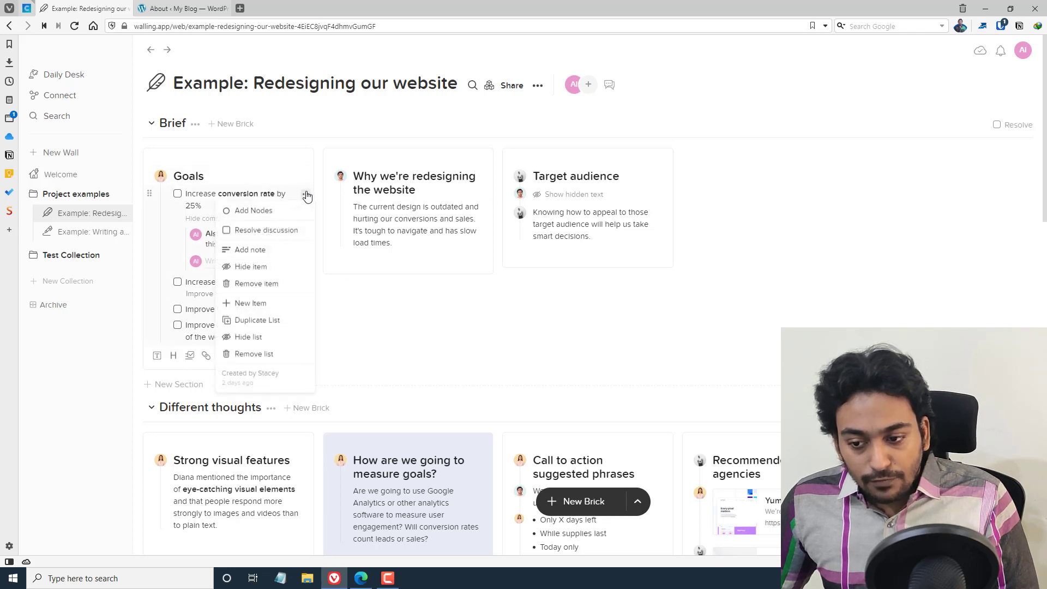
left_click(228, 231)
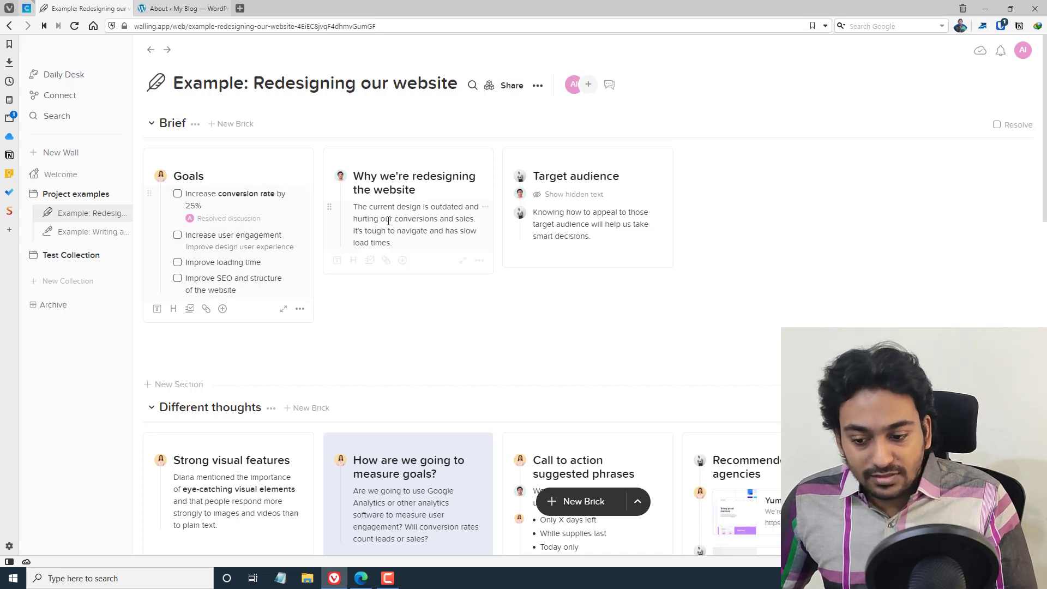
- Scroll through the redesign wall's remaining sections, then open Example: Writing an article
scroll(188, 360, "down", 1)
scroll(187, 361, "down", 5)
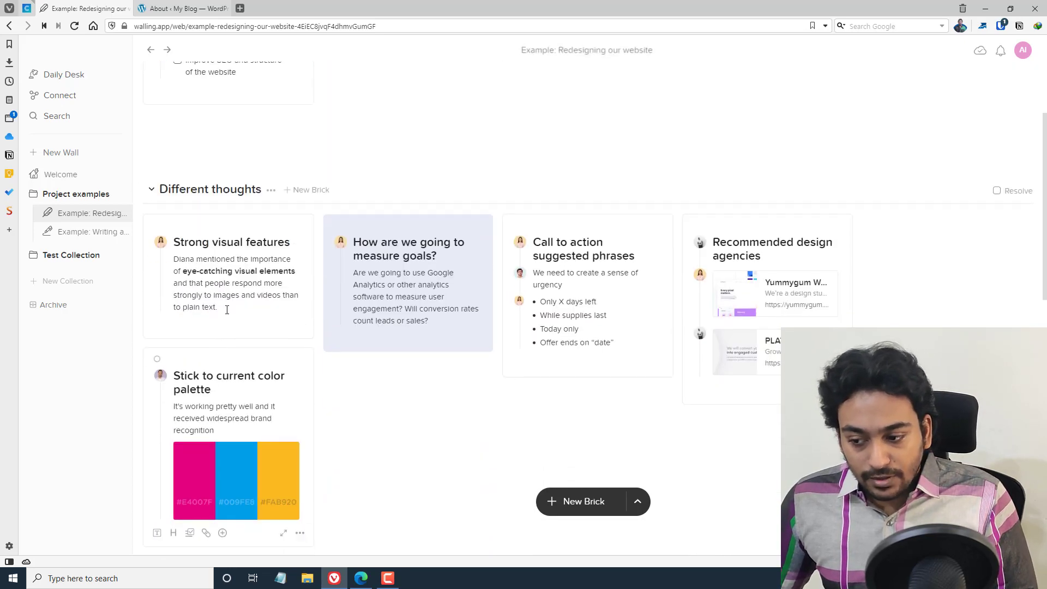
scroll(253, 320, "down", 9)
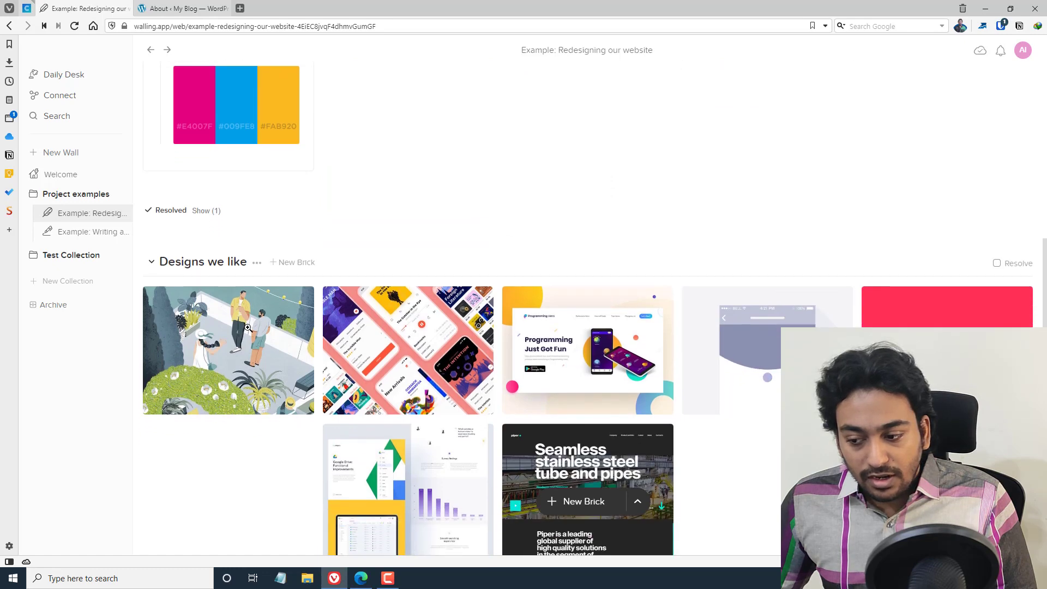
scroll(229, 94, "up", 5)
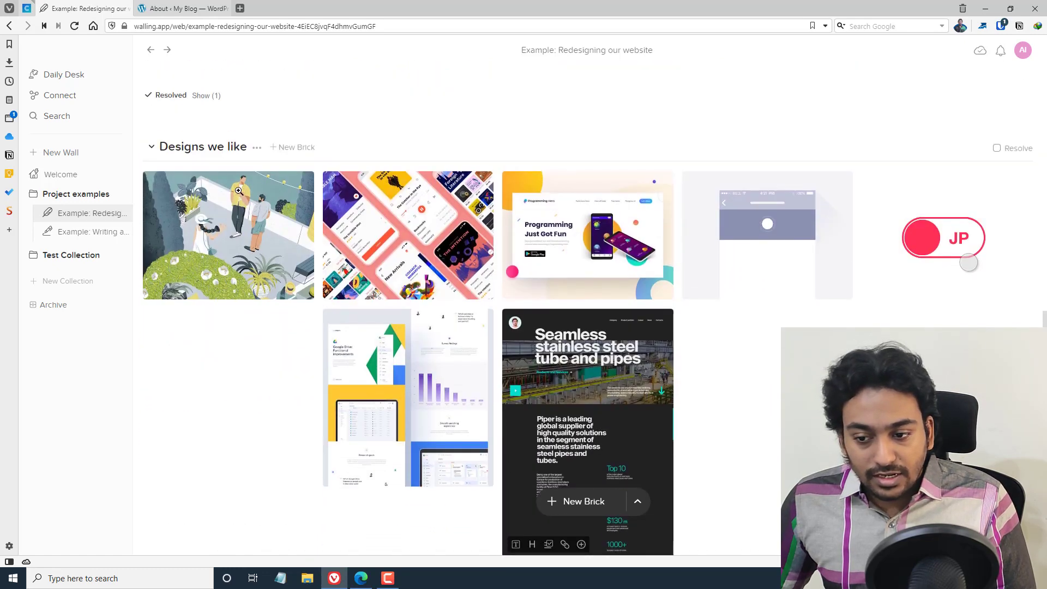
scroll(228, 94, "up", 2)
scroll(273, 306, "down", 5)
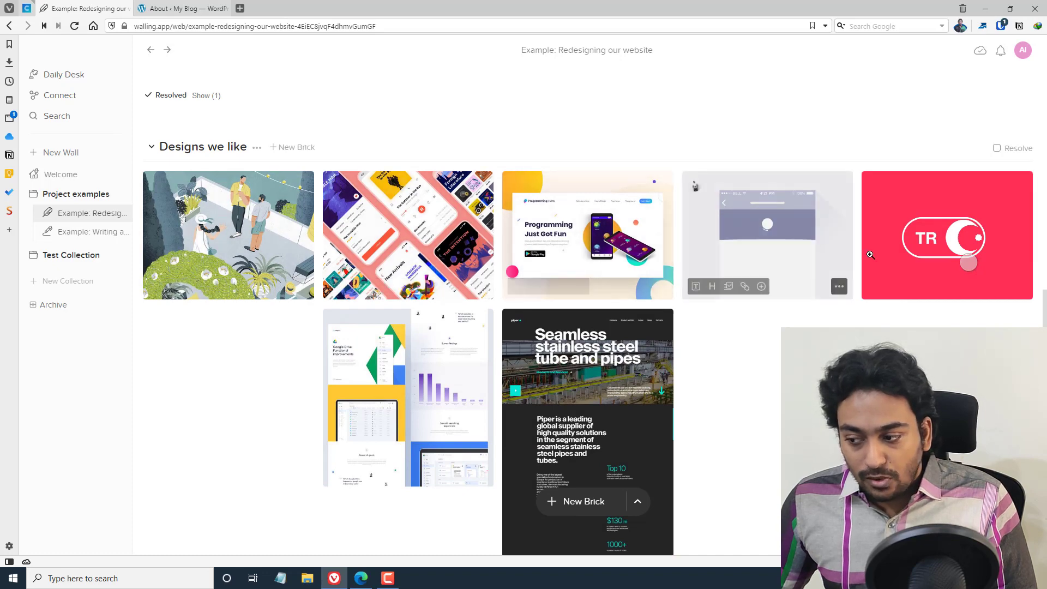
scroll(341, 289, "down", 4)
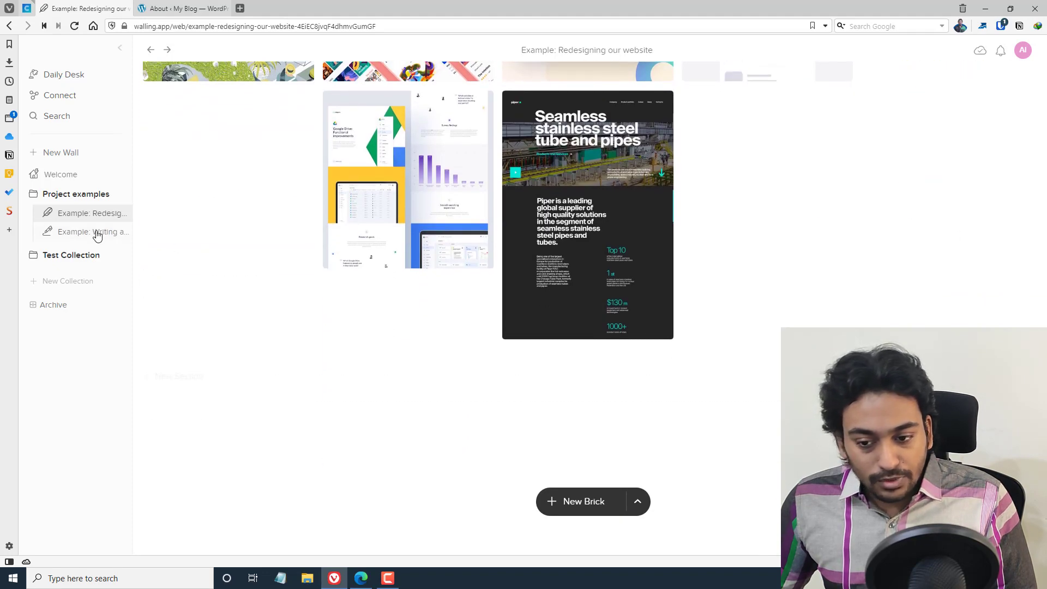
left_click(94, 231)
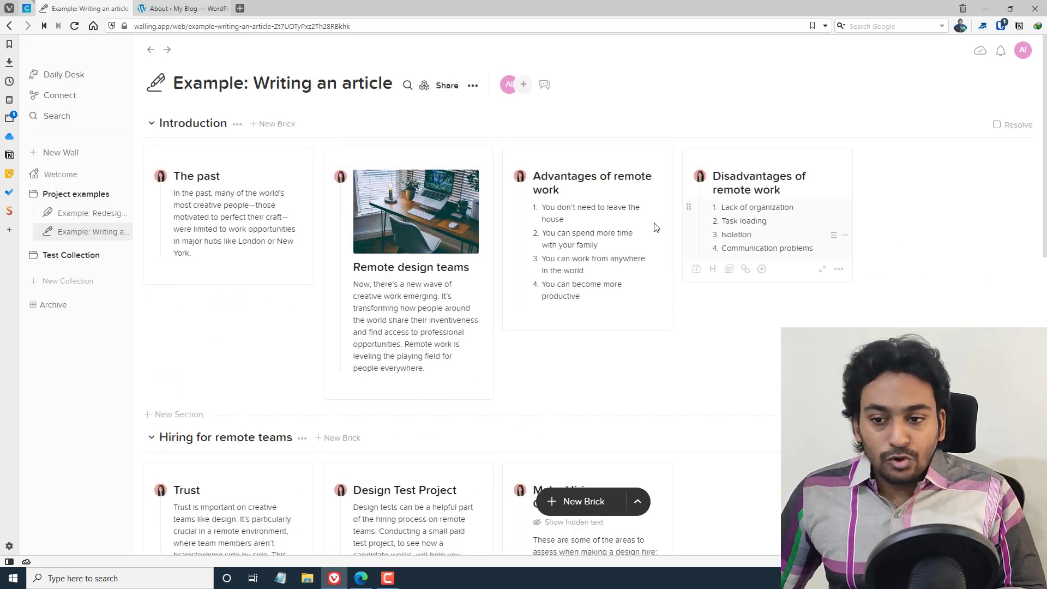
left_click(101, 81)
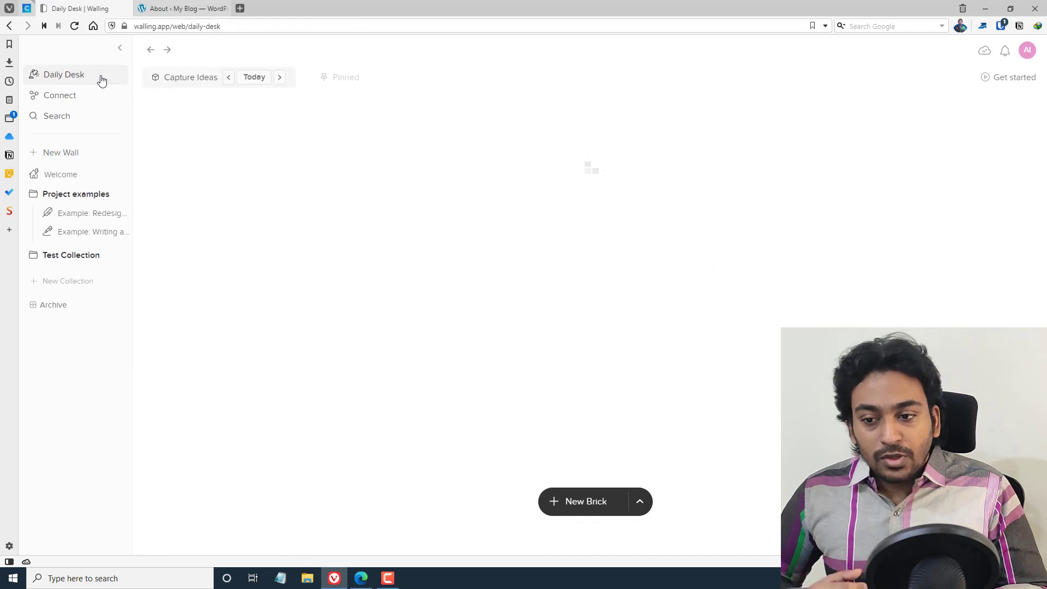